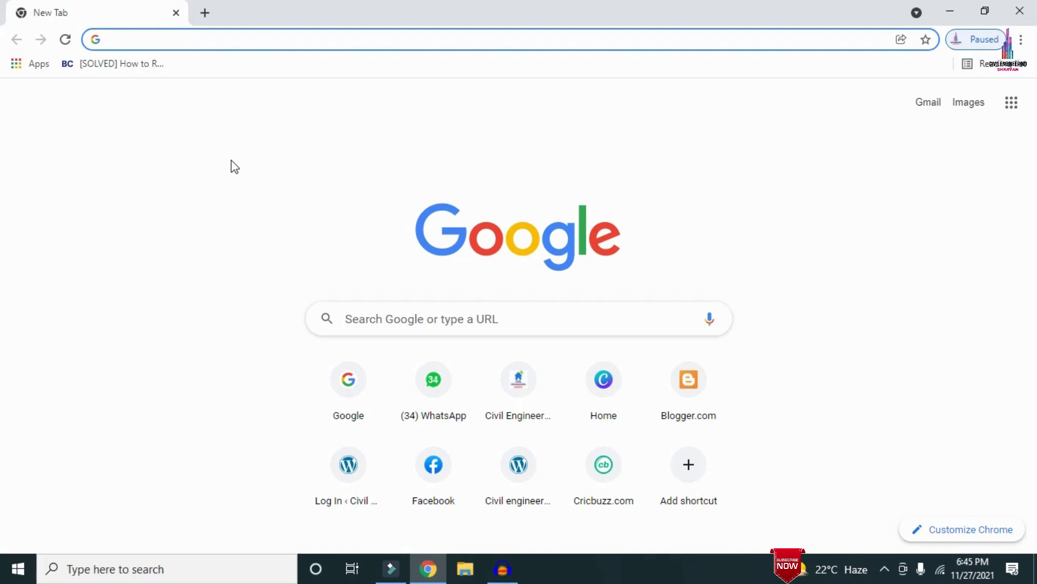
{"action": "type", "text": "http://civilbasics123.com/"}
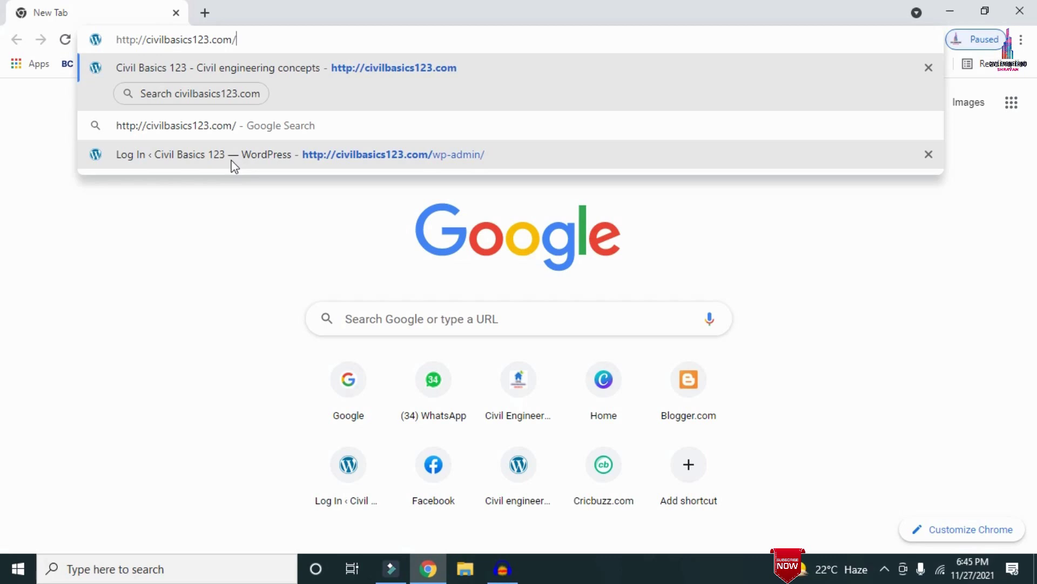
{"action": "key", "text": "Return"}
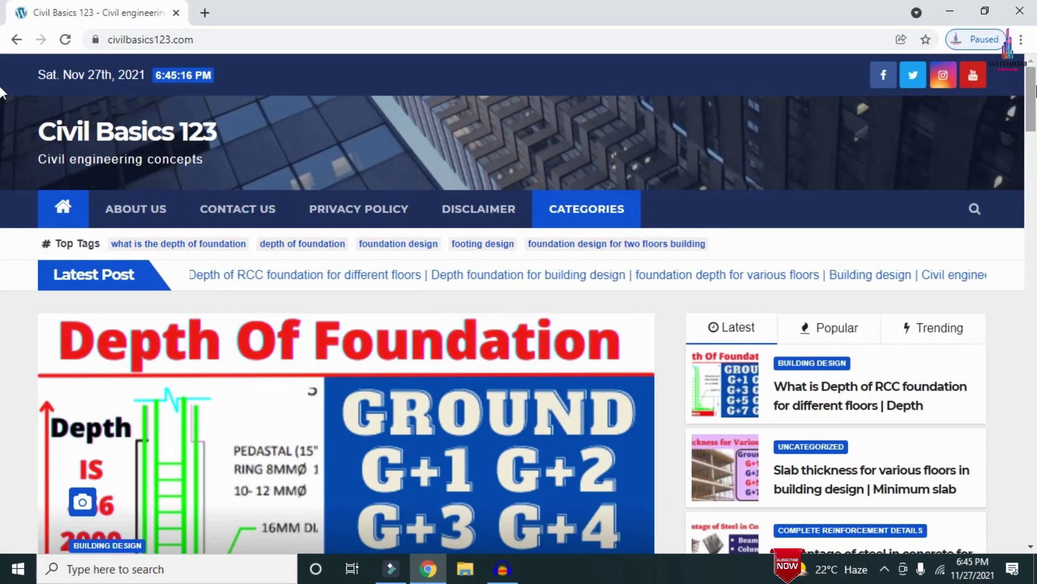
{"action": "scroll", "coordinate": [2, 93], "scroll_direction": "down", "scroll_amount": 7}
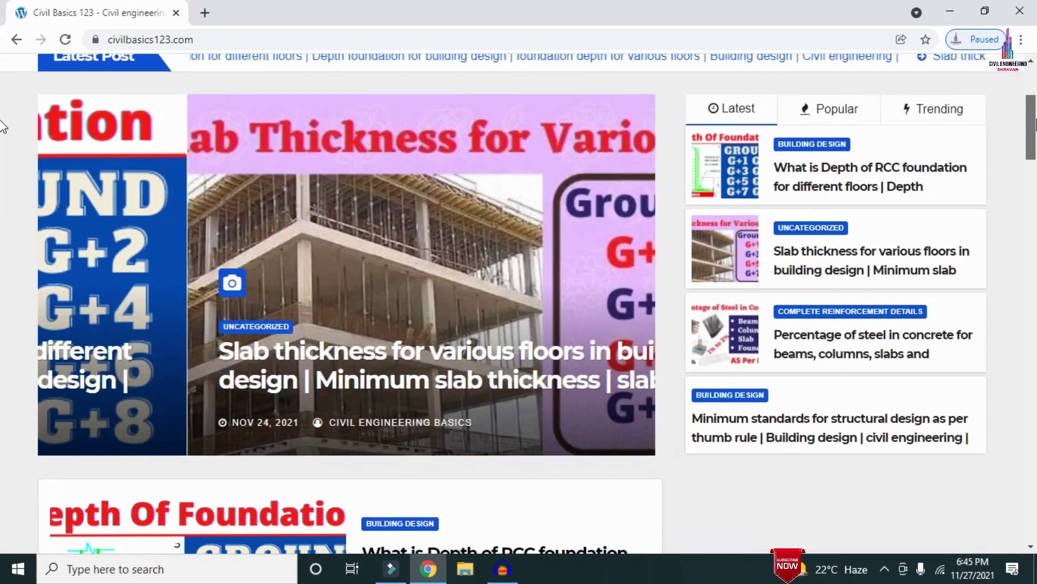
{"action": "scroll", "coordinate": [1, 143], "scroll_direction": "down", "scroll_amount": 4}
{"action": "scroll", "coordinate": [1, 81], "scroll_direction": "up", "scroll_amount": 11}
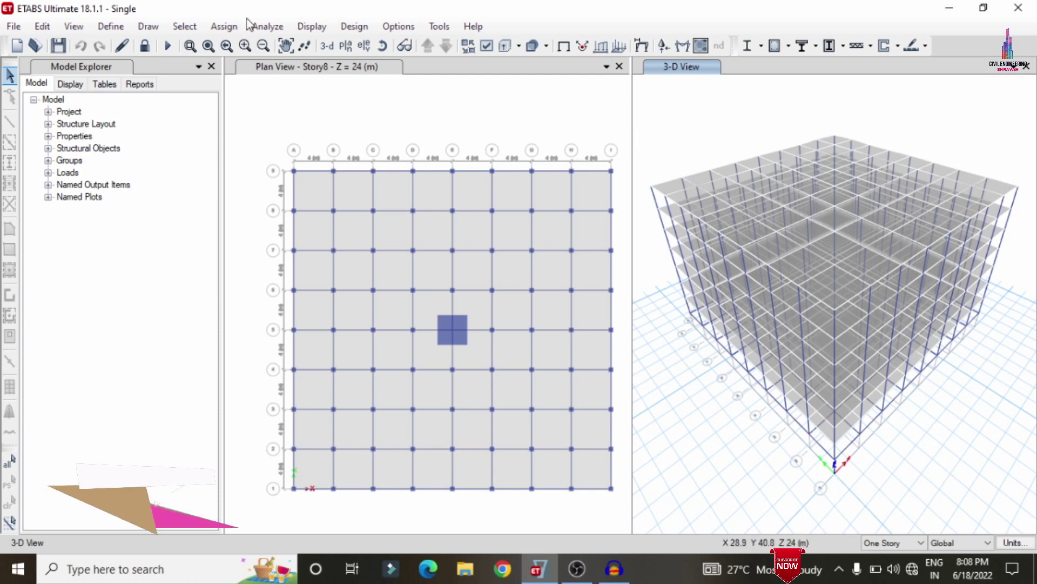
{"action": "left_click", "coordinate": [111, 26]}
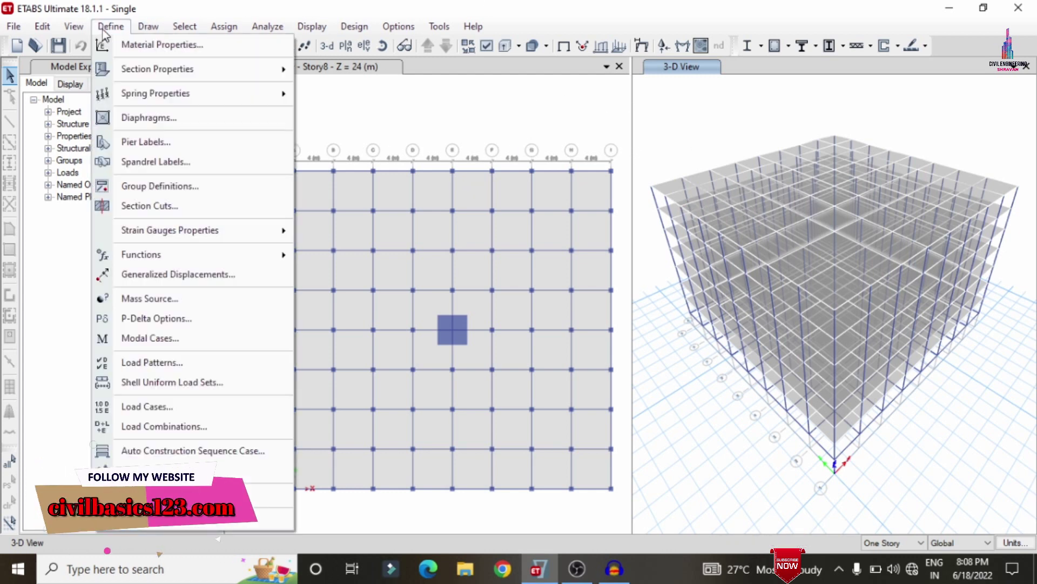
{"action": "left_click", "coordinate": [141, 46]}
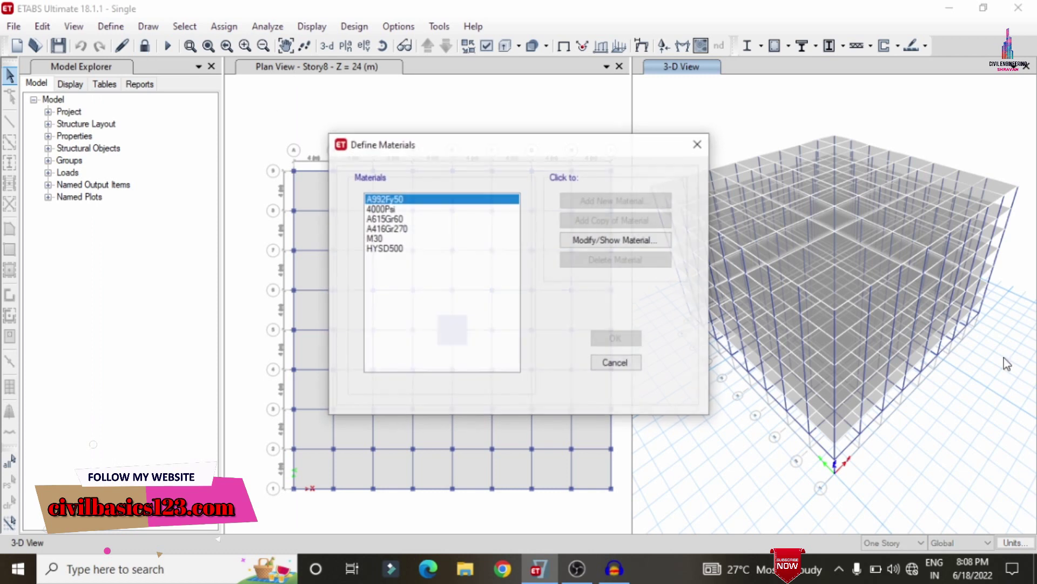
{"action": "left_click", "coordinate": [379, 239]}
{"action": "left_click", "coordinate": [388, 248]}
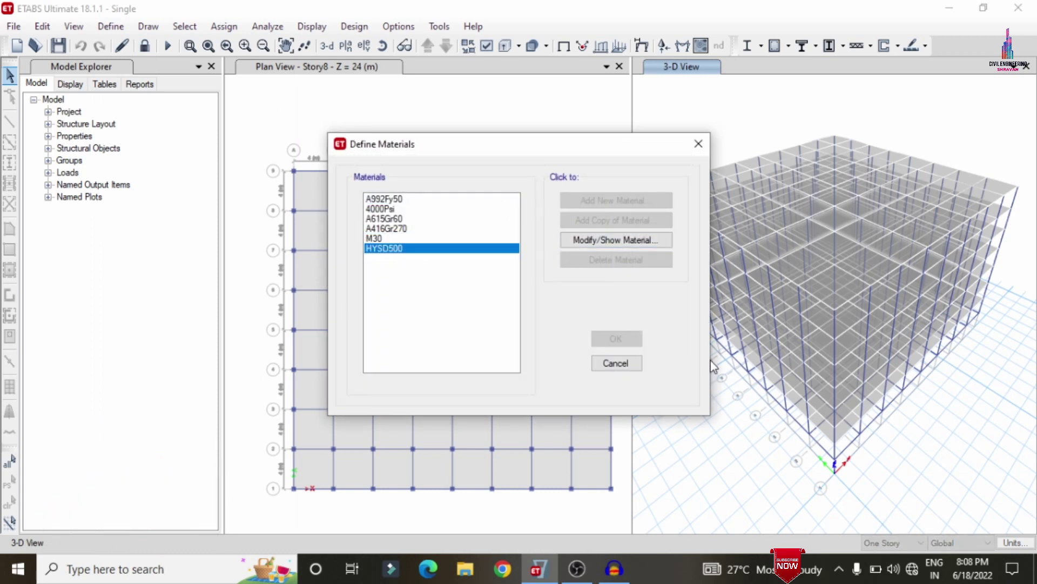
{"action": "left_click", "coordinate": [618, 363]}
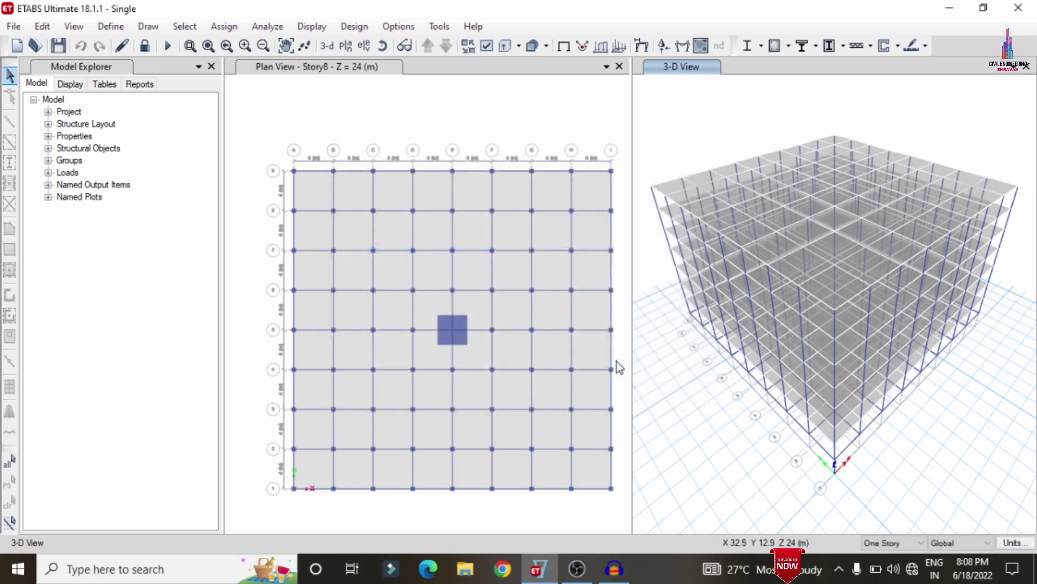
{"action": "left_click", "coordinate": [111, 26]}
{"action": "mouse_move", "coordinate": [137, 67]}
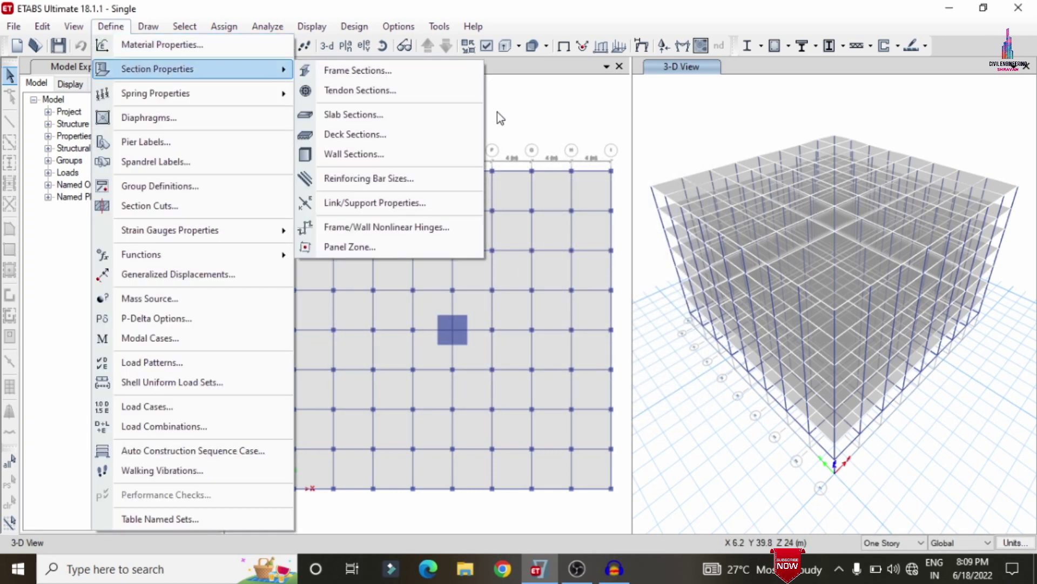
{"action": "left_click", "coordinate": [378, 73]}
{"action": "left_click", "coordinate": [375, 239]}
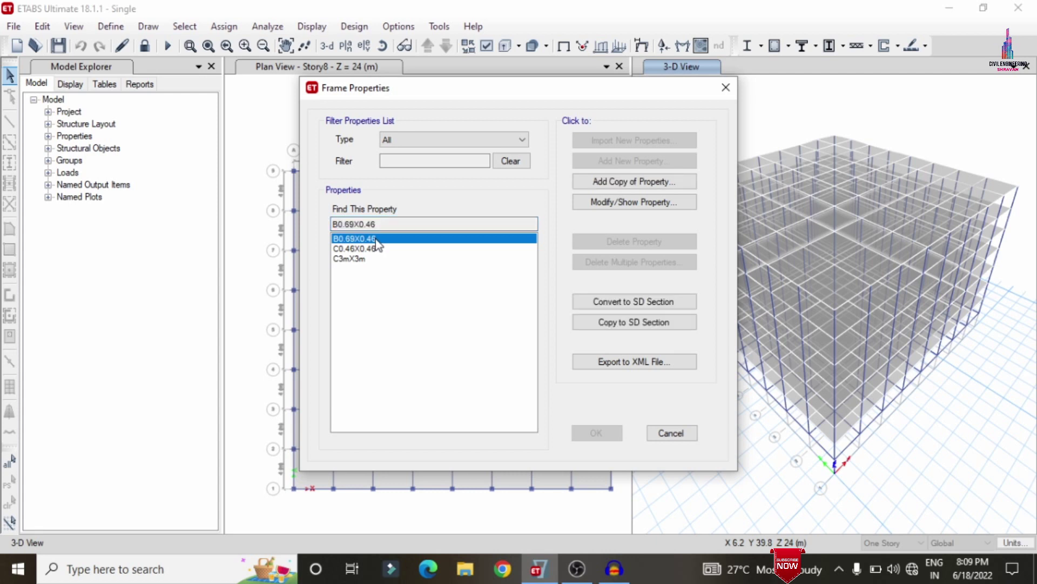
{"action": "left_click", "coordinate": [372, 250]}
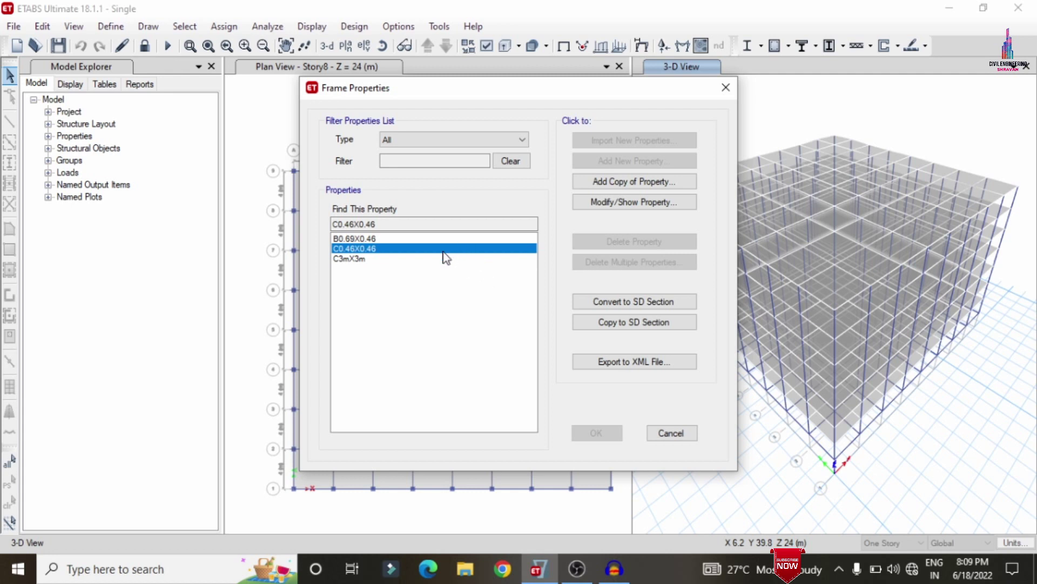
{"action": "left_click", "coordinate": [350, 259]}
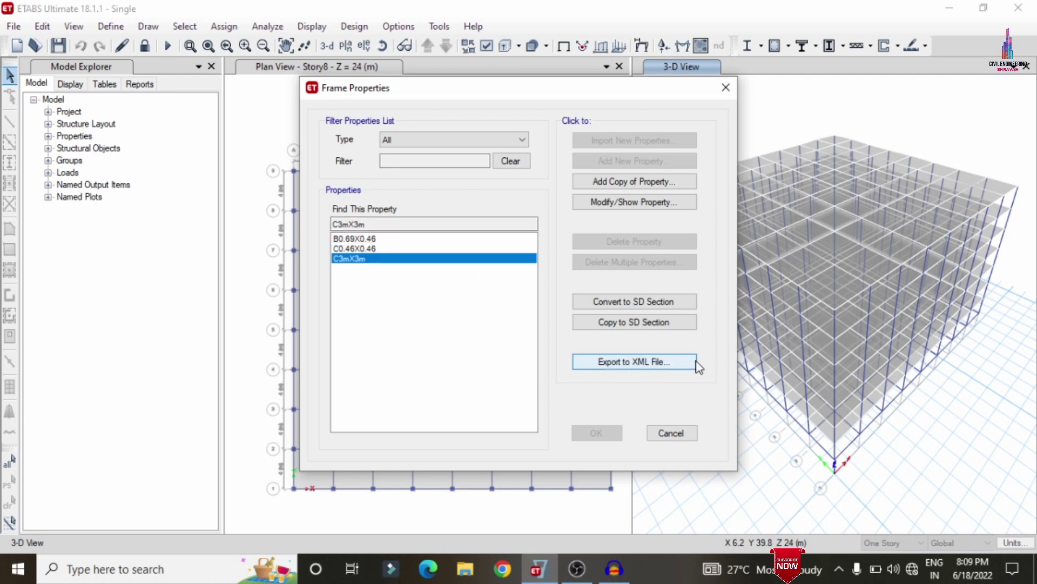
{"action": "left_click", "coordinate": [672, 430]}
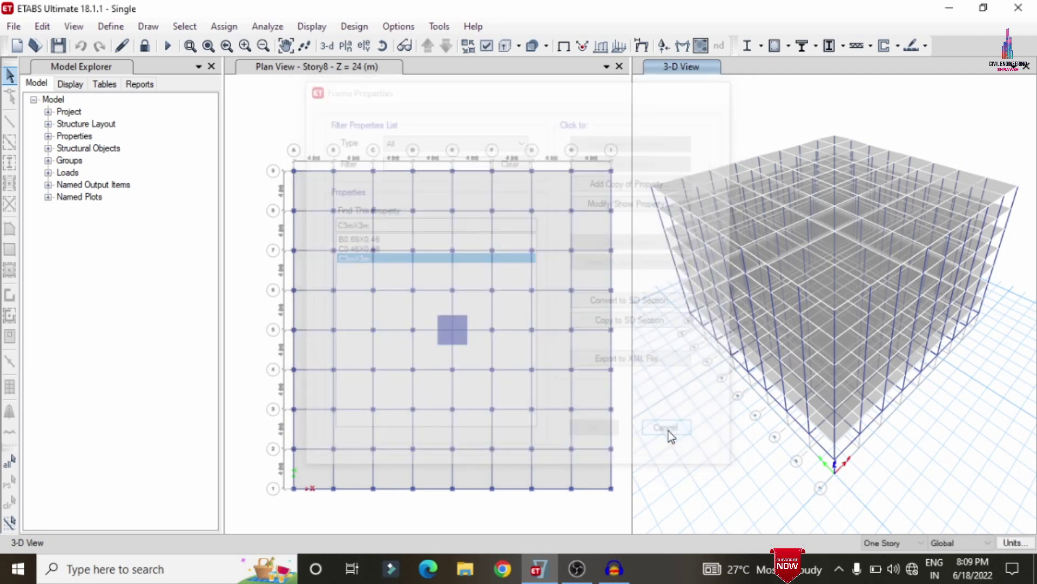
{"action": "left_click", "coordinate": [124, 28]}
{"action": "mouse_move", "coordinate": [154, 71]}
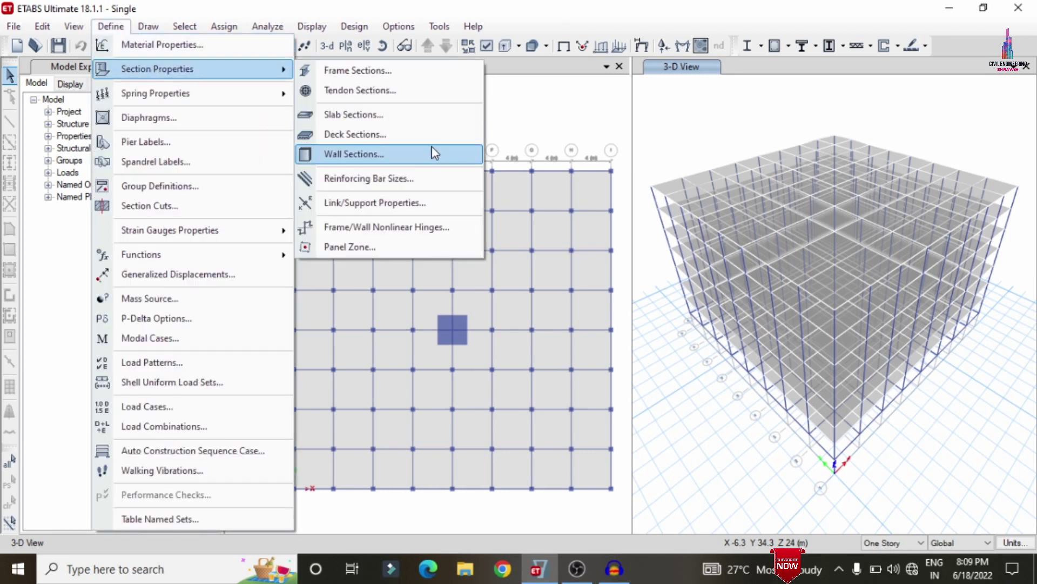
{"action": "left_click", "coordinate": [569, 118]}
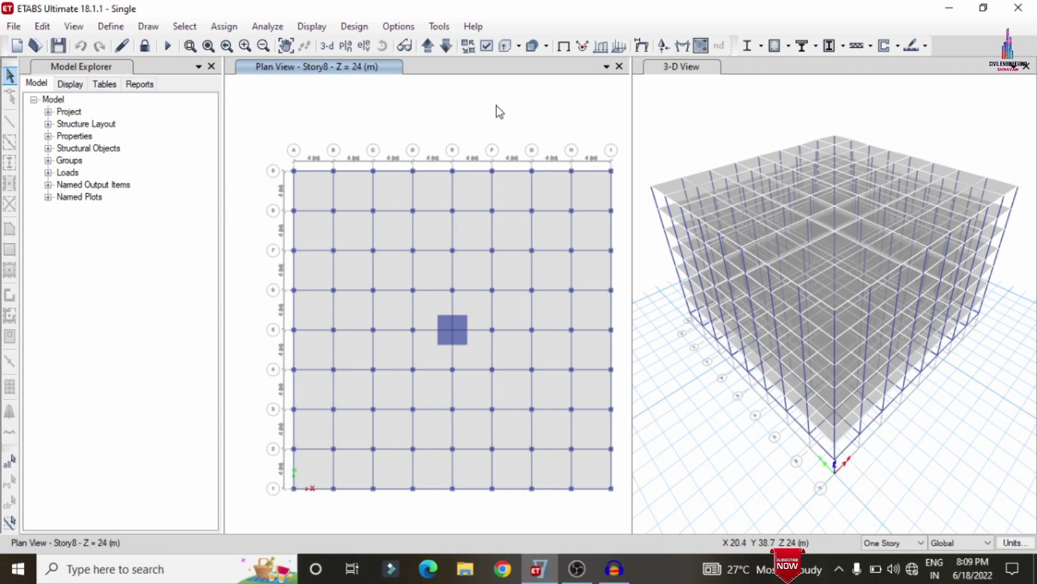
Step: With the 3-D view active, run the analysis for all load cases
{"action": "left_click", "coordinate": [691, 116]}
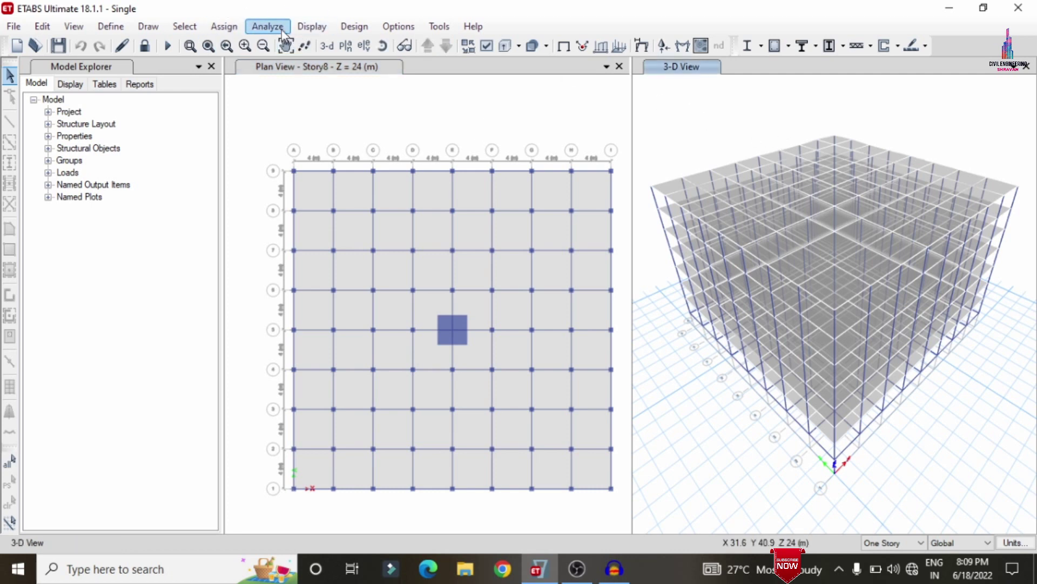
{"action": "left_click", "coordinate": [268, 27]}
{"action": "left_click", "coordinate": [306, 86]}
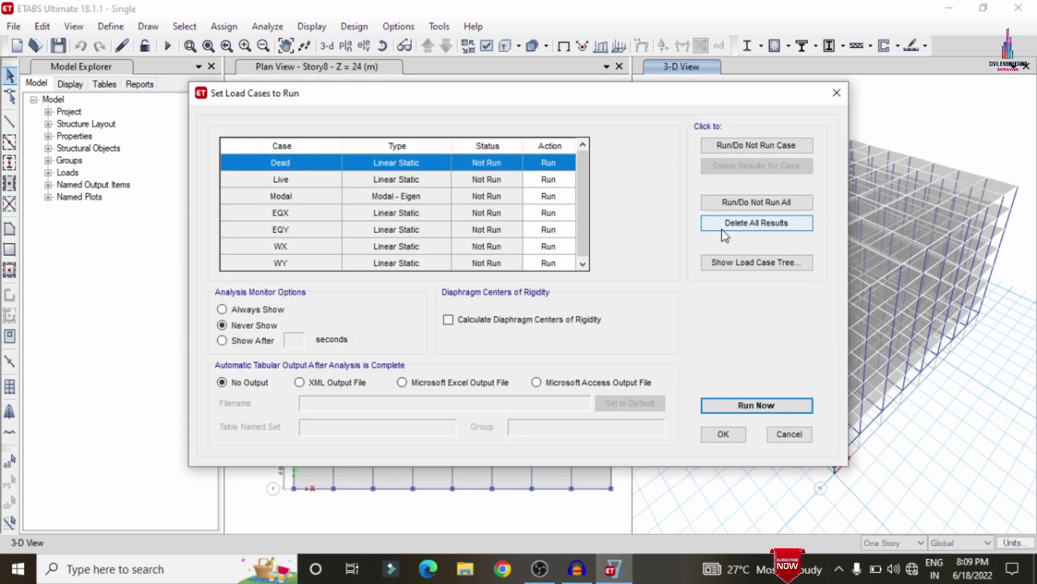
{"action": "left_click", "coordinate": [717, 403]}
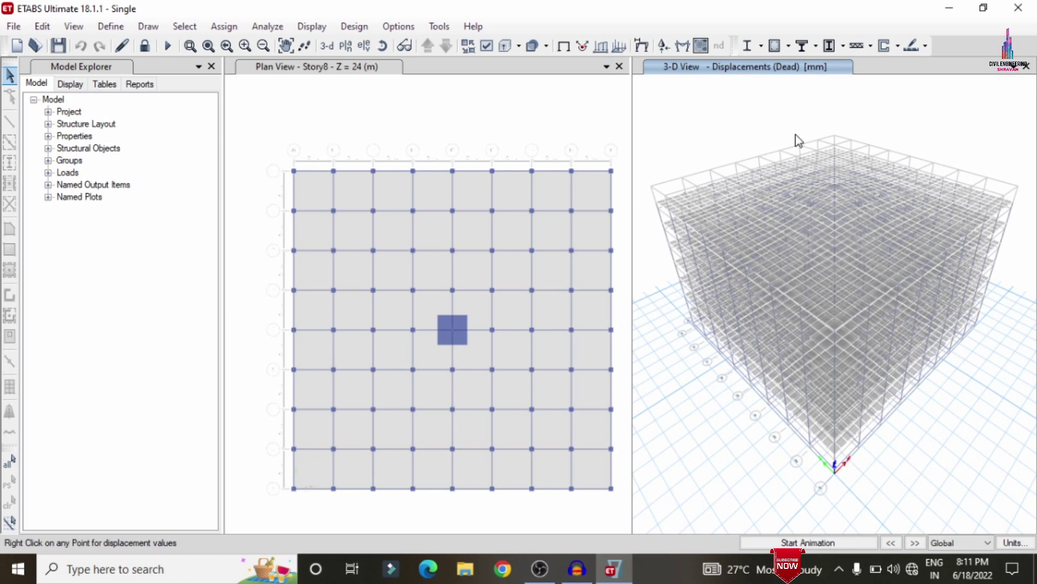
Step: Display the dead-load Shear 2-2 frame force diagram, then Moment 3-3
{"action": "left_click", "coordinate": [312, 26]}
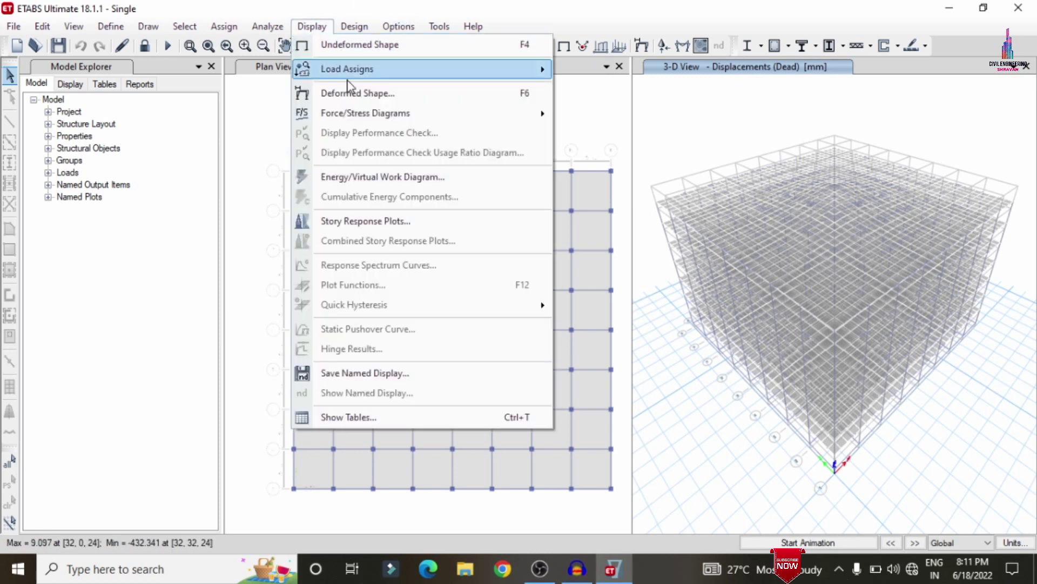
{"action": "mouse_move", "coordinate": [379, 115]}
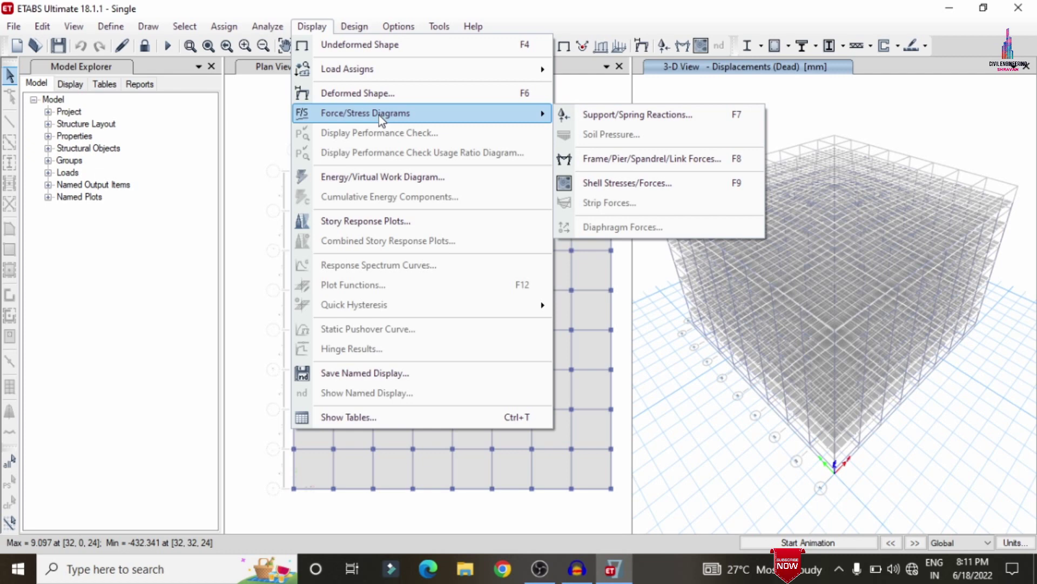
{"action": "left_click", "coordinate": [586, 160]}
{"action": "left_click", "coordinate": [412, 221]}
{"action": "left_click", "coordinate": [600, 472]}
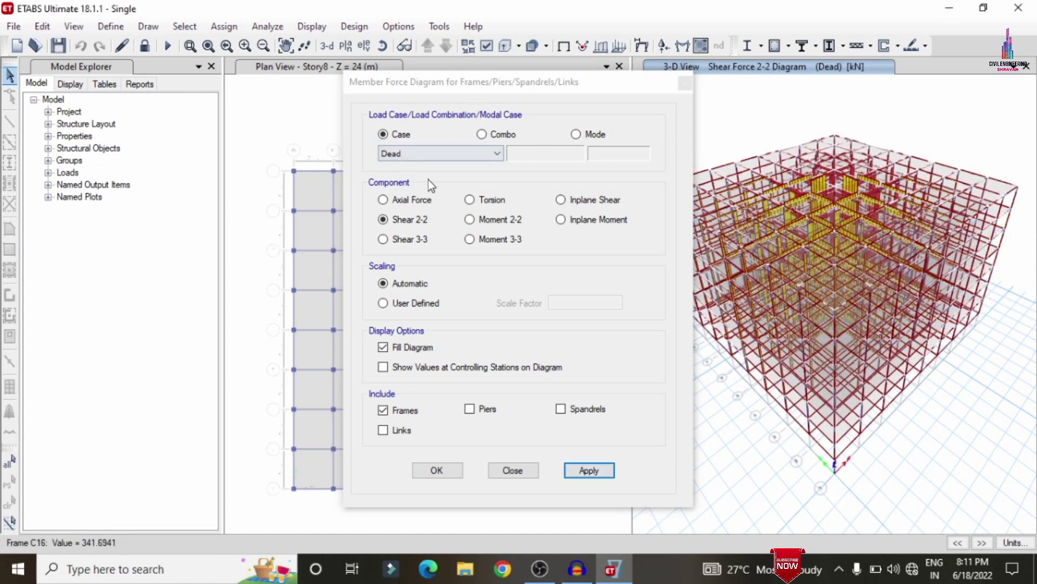
{"action": "left_click", "coordinate": [497, 241]}
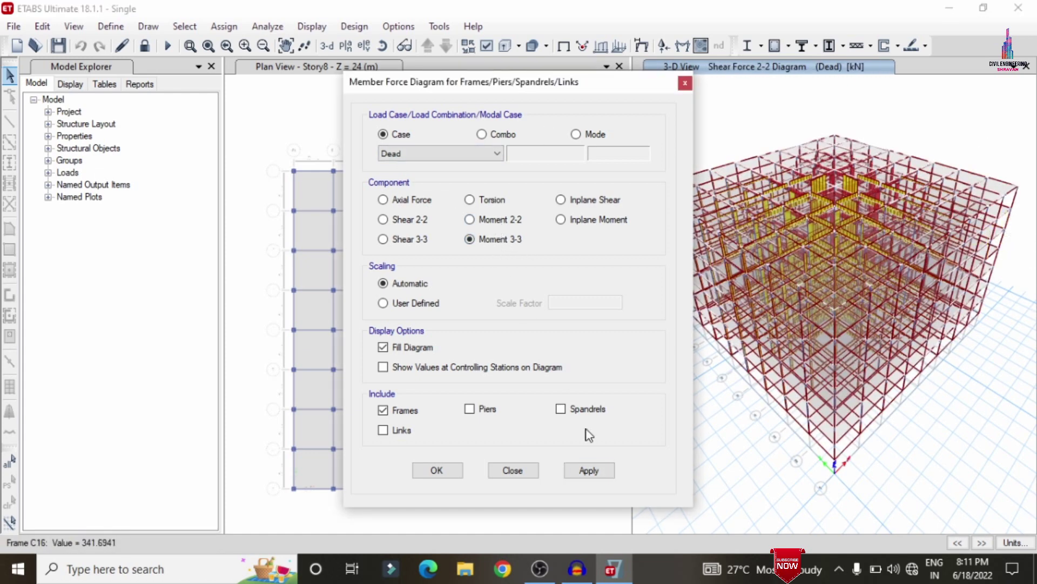
{"action": "left_click", "coordinate": [589, 470]}
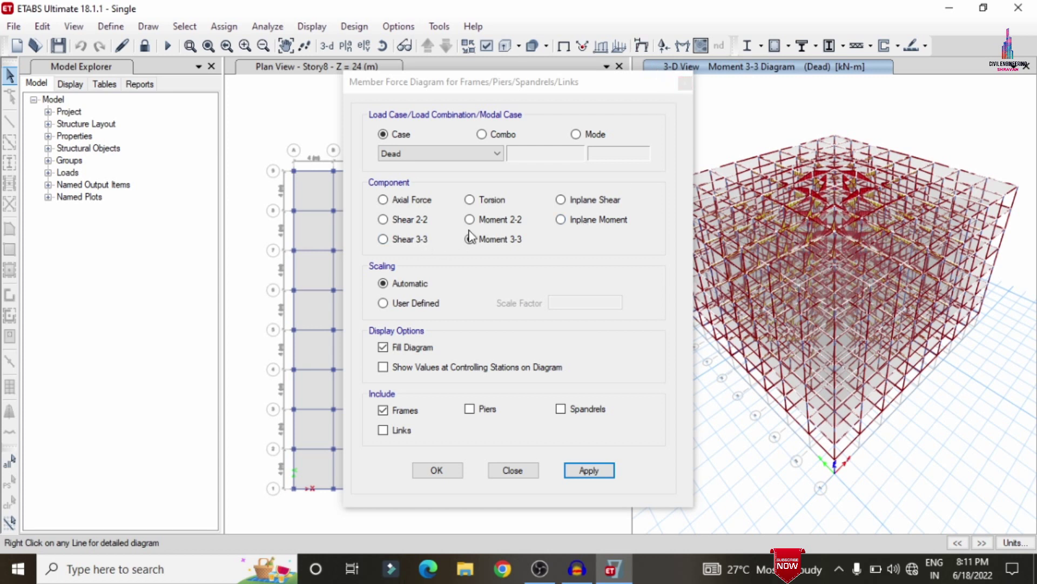
Step: Switch to the dead-load torsion diagram, close the settings, and activate the left pane
{"action": "left_click", "coordinate": [489, 200]}
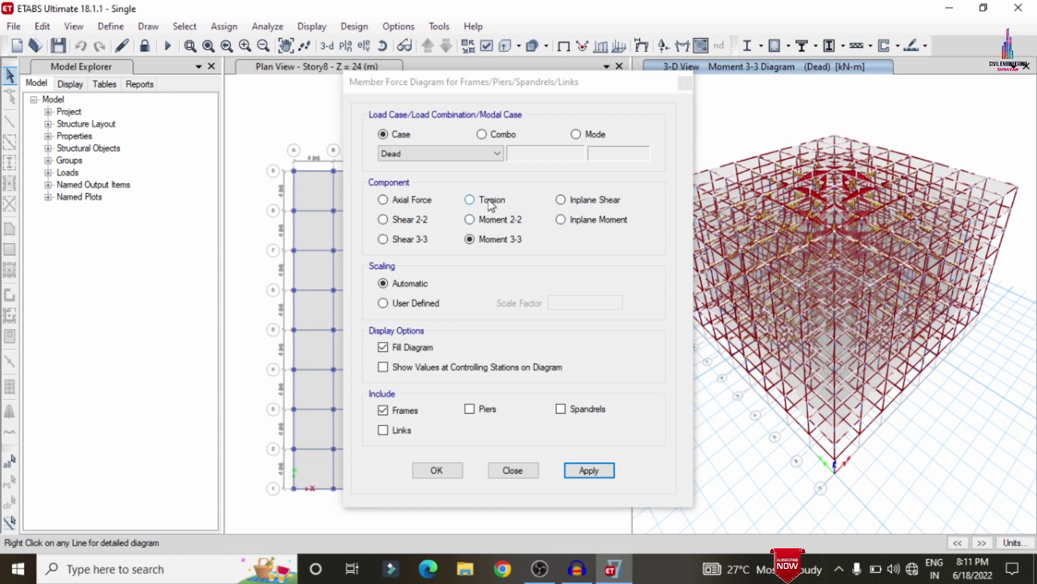
{"action": "left_click", "coordinate": [607, 468]}
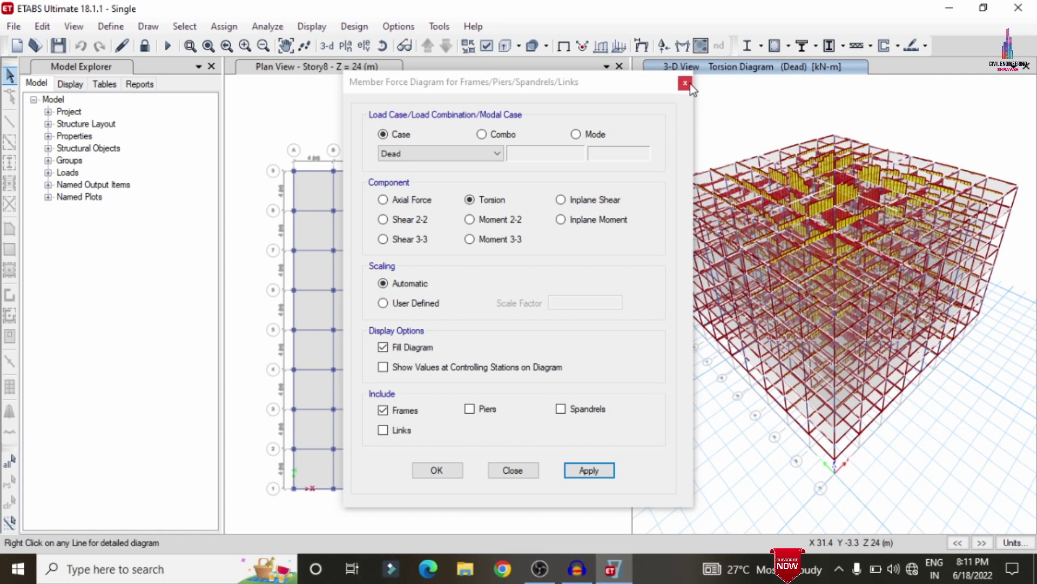
{"action": "left_click", "coordinate": [689, 83]}
{"action": "left_click", "coordinate": [556, 114]}
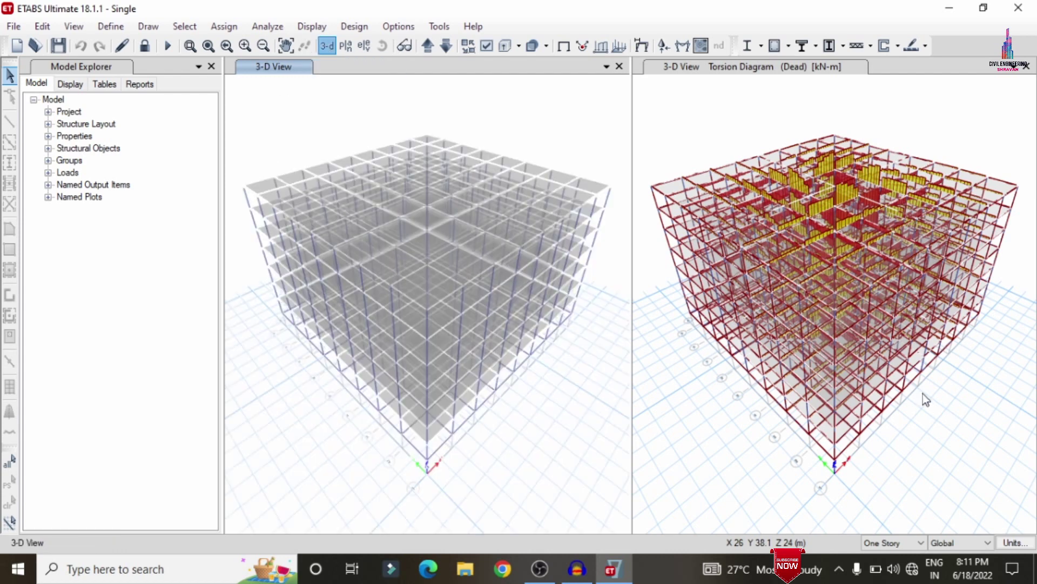
Step: Turn on extruded shell display in the view options
{"action": "left_click", "coordinate": [487, 46]}
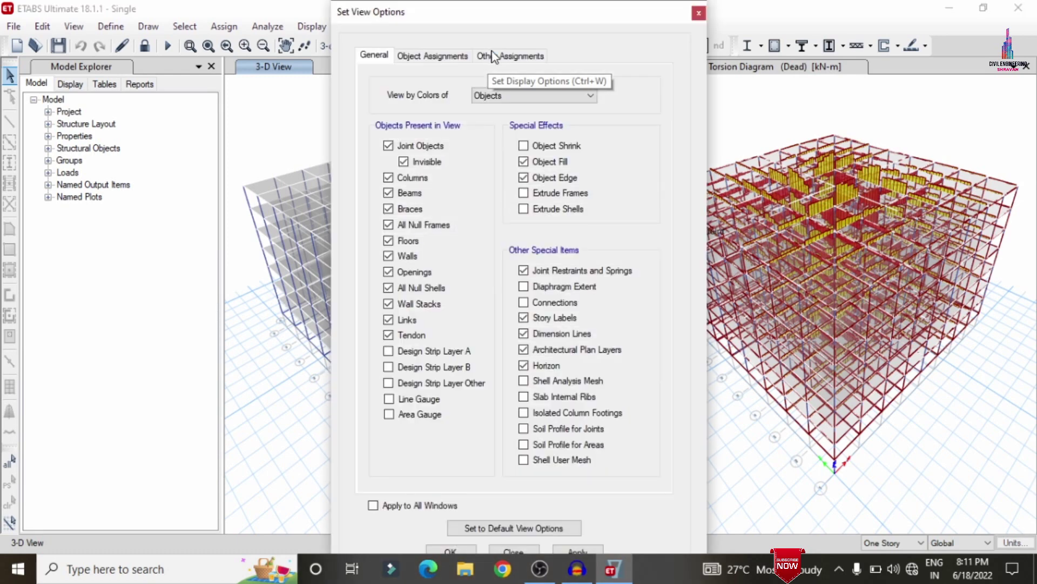
{"action": "left_click", "coordinate": [557, 210]}
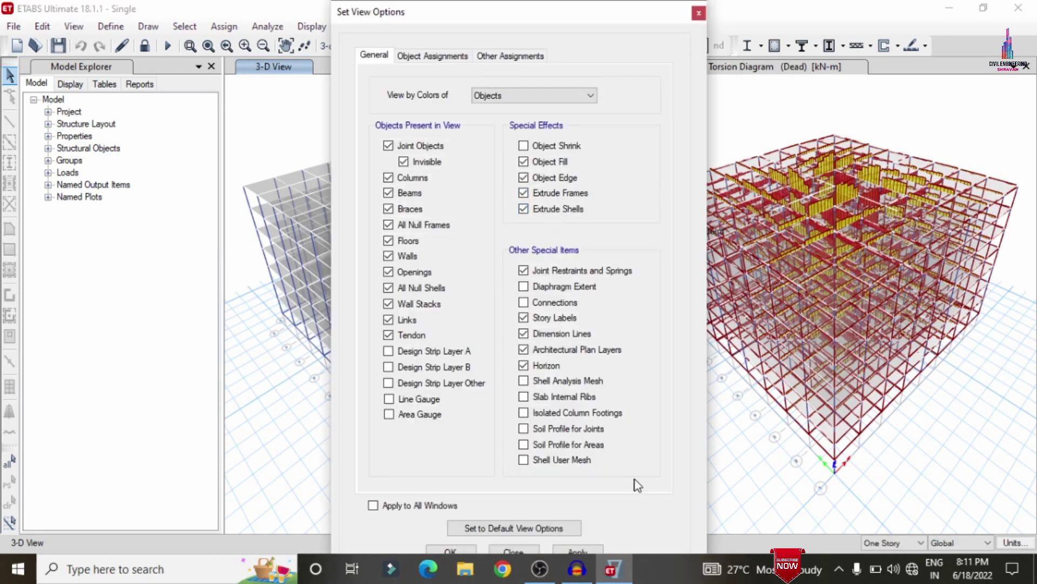
{"action": "left_click", "coordinate": [578, 550]}
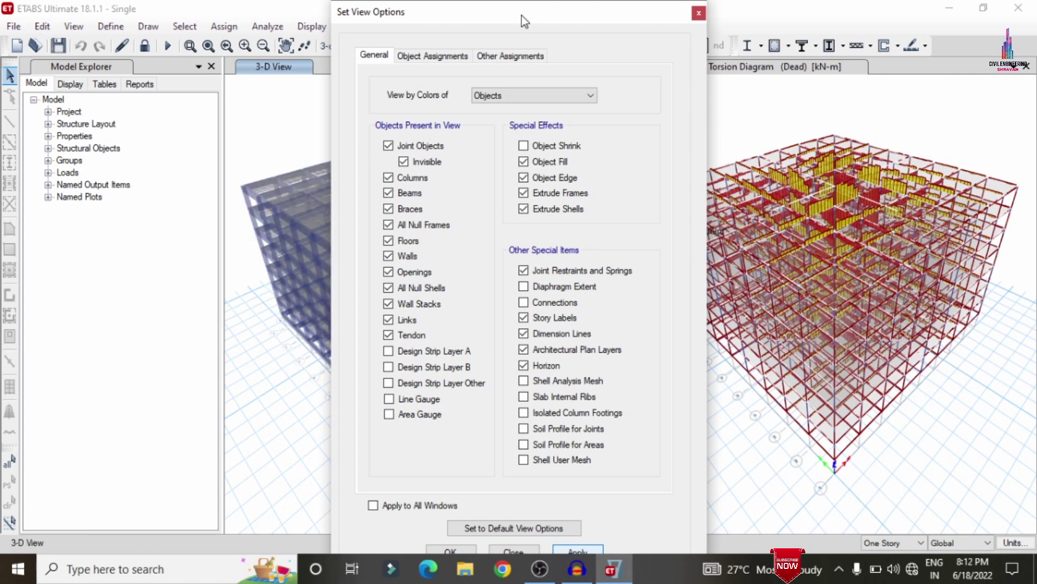
{"action": "left_click", "coordinate": [698, 13]}
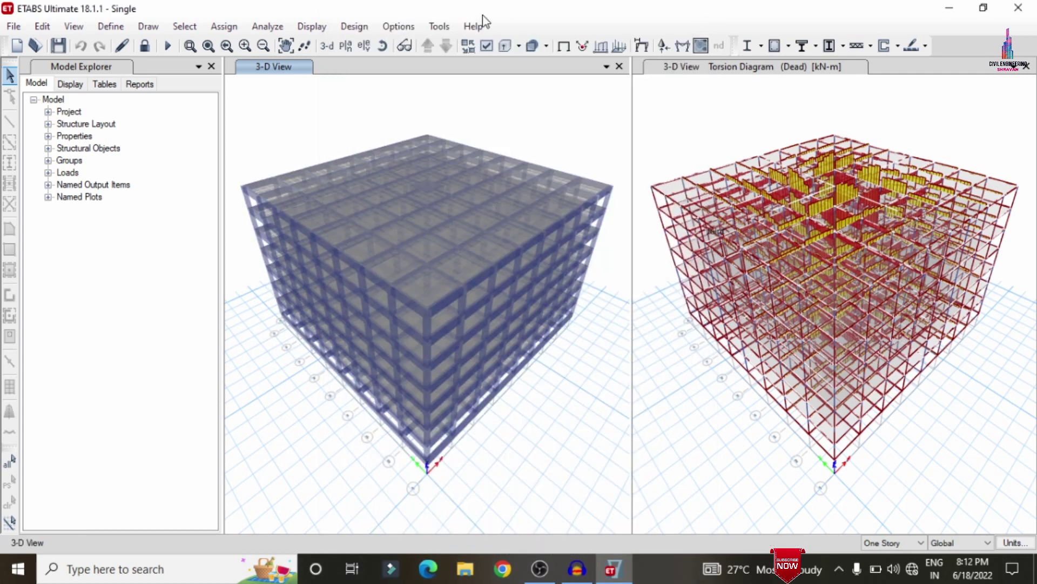
Step: Orbit the left view, then unlock the model, deleting the analysis results
{"action": "left_click", "coordinate": [383, 48]}
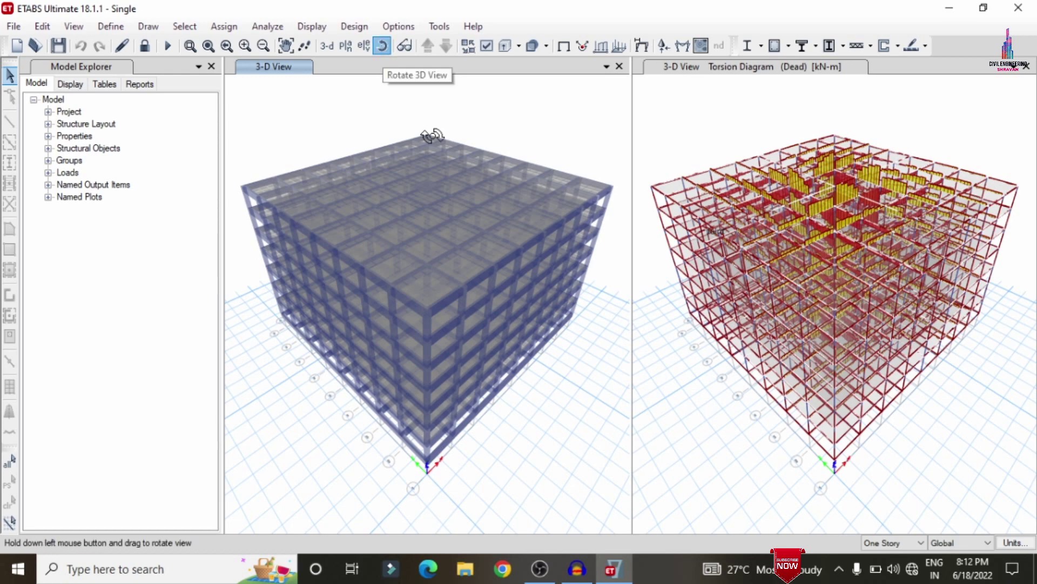
{"action": "left_click_drag", "start_coordinate": [498, 456], "coordinate": [294, 425]}
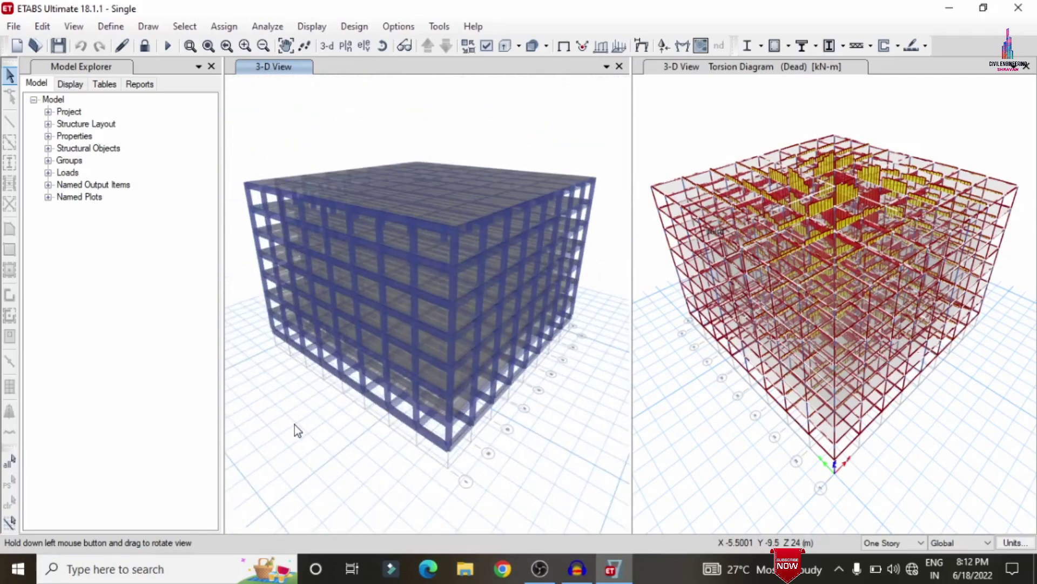
{"action": "left_click", "coordinate": [144, 45]}
{"action": "left_click", "coordinate": [547, 343]}
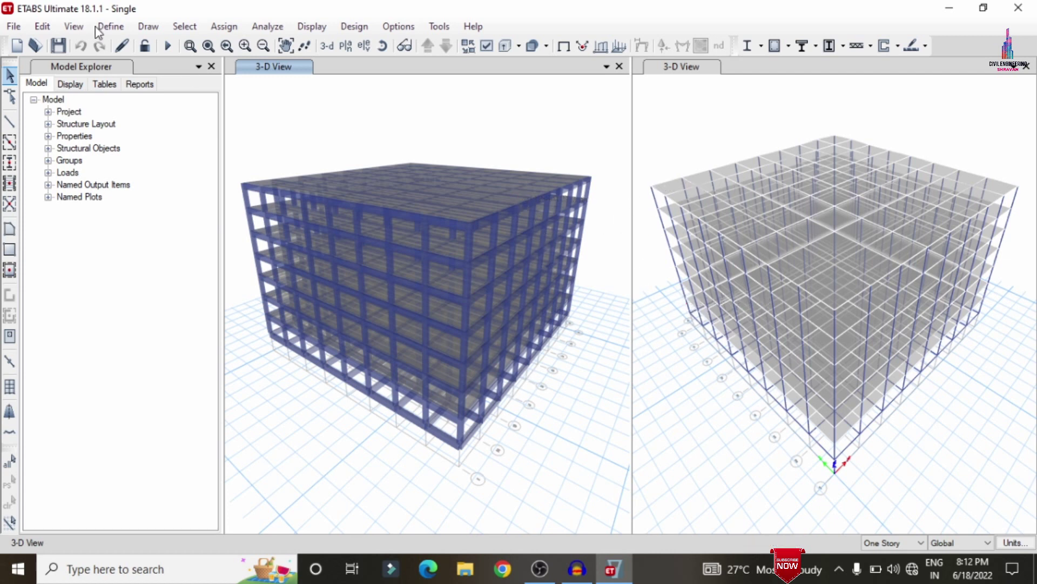
Step: Add Story8 design strips: X direction on layer A, Y direction on layer B
{"action": "left_click", "coordinate": [42, 26]}
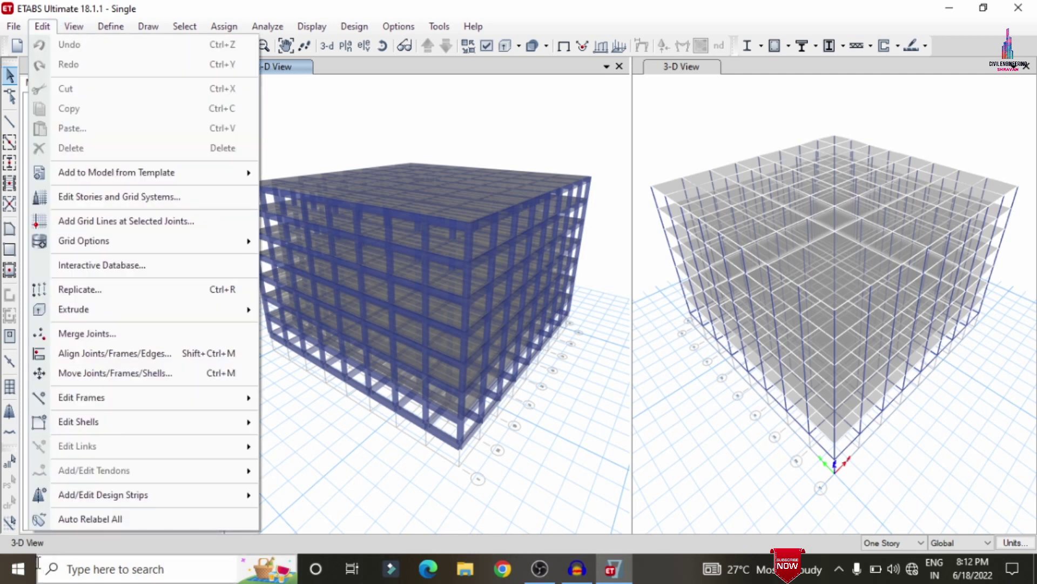
{"action": "mouse_move", "coordinate": [111, 497]}
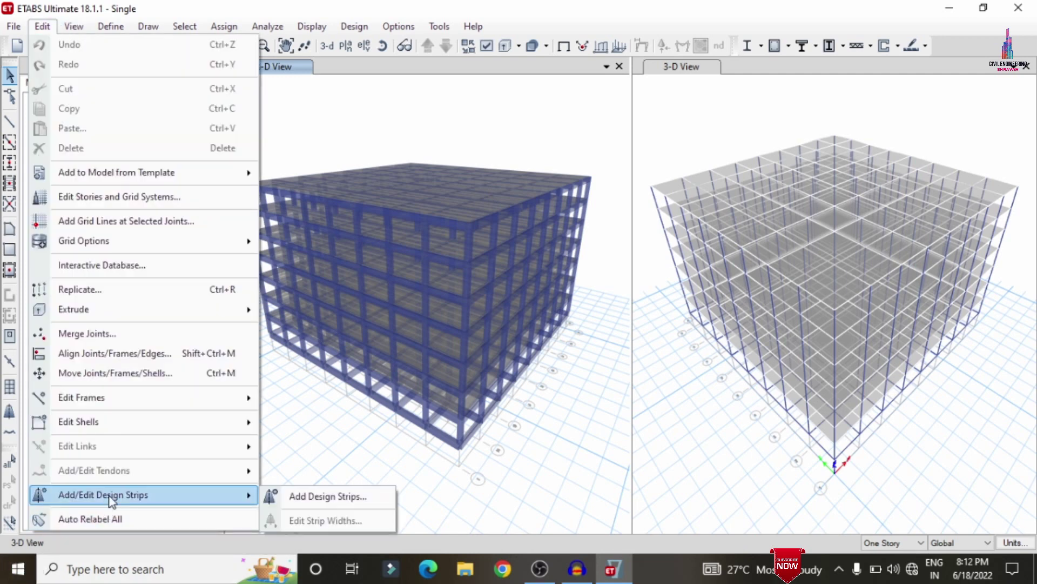
{"action": "left_click", "coordinate": [319, 502]}
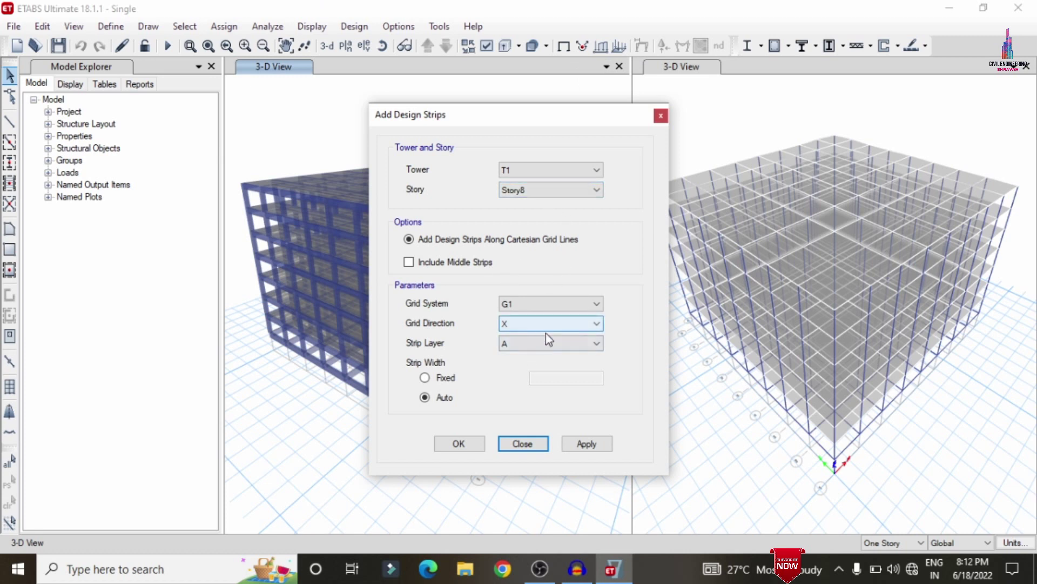
{"action": "left_click", "coordinate": [594, 455]}
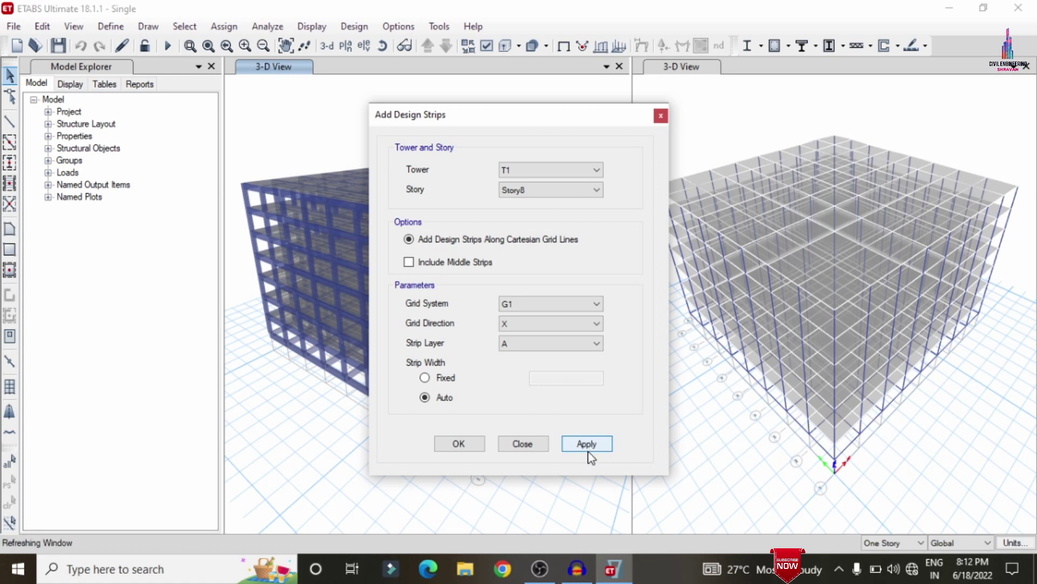
{"action": "left_click", "coordinate": [590, 457]}
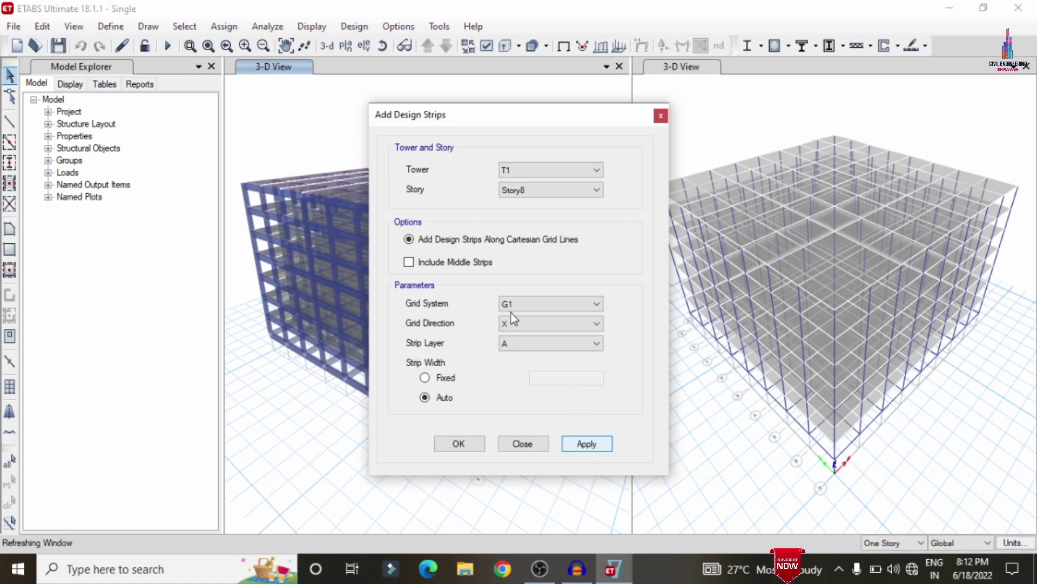
{"action": "left_click", "coordinate": [591, 324]}
{"action": "left_click", "coordinate": [550, 346]}
{"action": "left_click", "coordinate": [550, 348]}
{"action": "left_click", "coordinate": [539, 373]}
{"action": "left_click", "coordinate": [572, 444]}
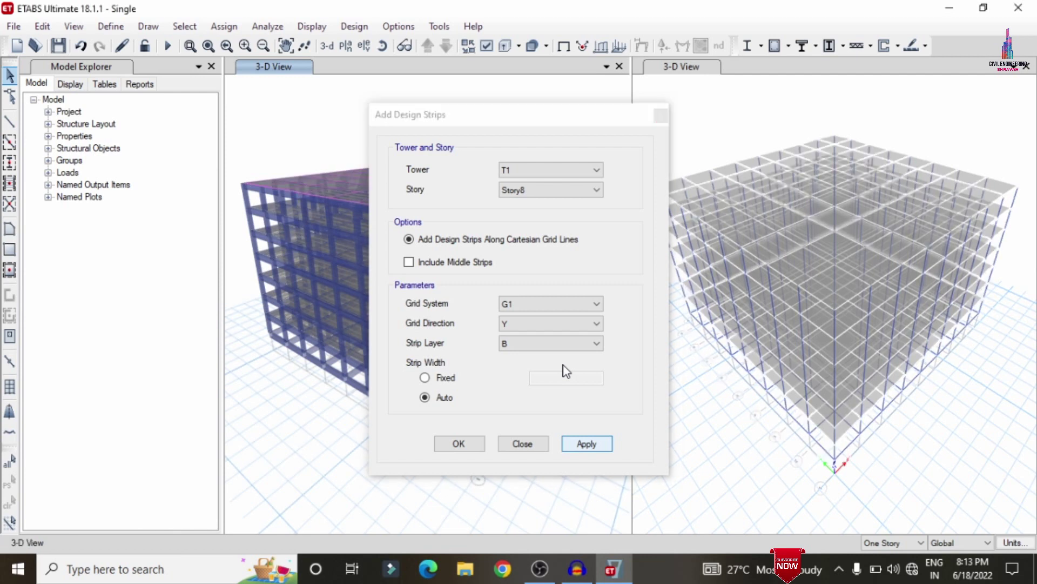
Step: Add Story2 design strips: X on layer A, Y on layer B, and finish
{"action": "left_click", "coordinate": [566, 190]}
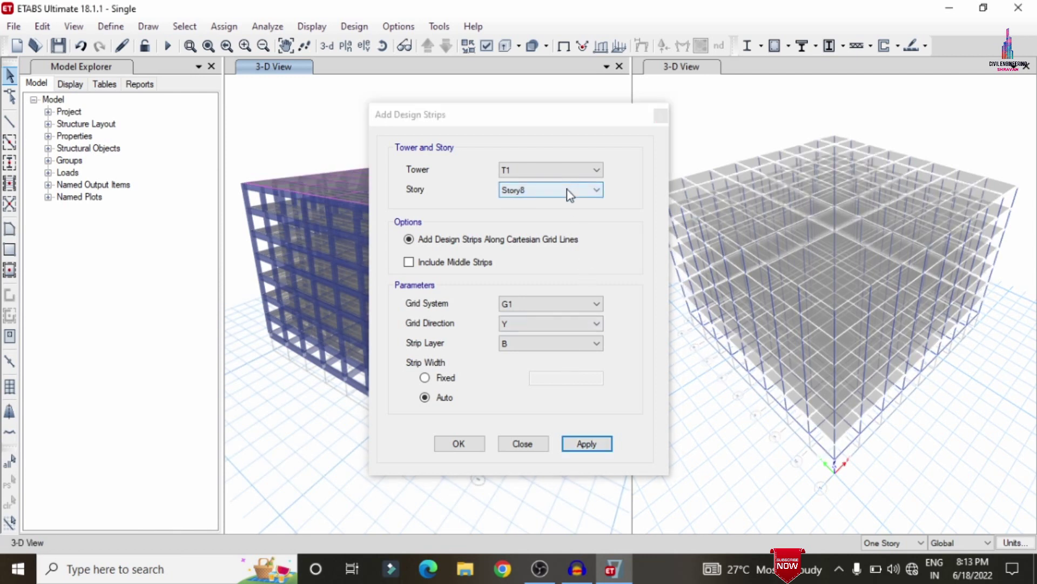
{"action": "left_click", "coordinate": [545, 264]}
{"action": "left_click", "coordinate": [521, 322]}
{"action": "left_click", "coordinate": [515, 338]}
{"action": "left_click", "coordinate": [510, 345]}
{"action": "left_click", "coordinate": [540, 354]}
{"action": "left_click", "coordinate": [599, 446]}
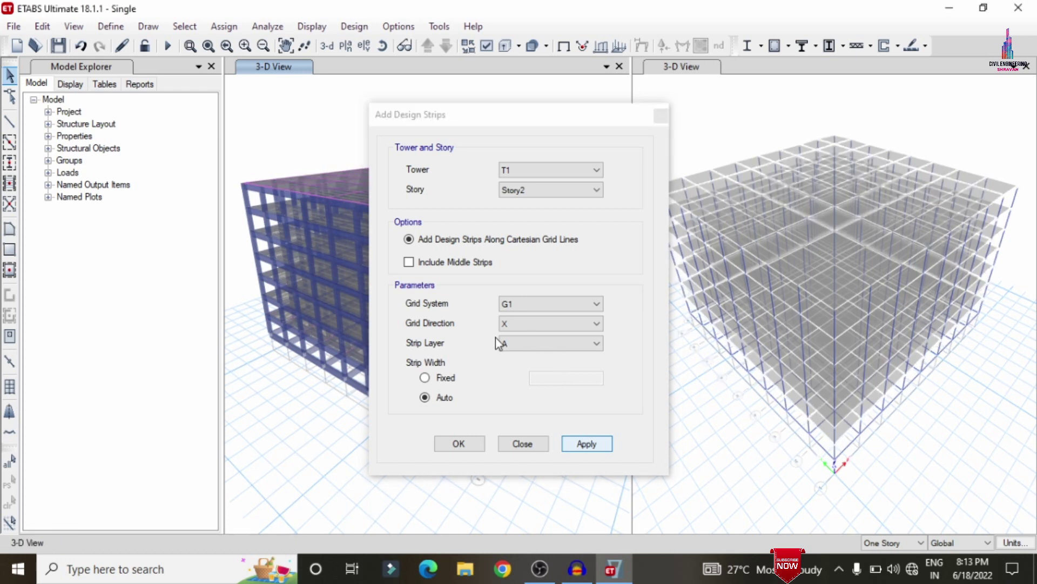
{"action": "left_click", "coordinate": [594, 323]}
{"action": "left_click", "coordinate": [549, 350]}
{"action": "left_click", "coordinate": [547, 346]}
{"action": "left_click", "coordinate": [540, 353]}
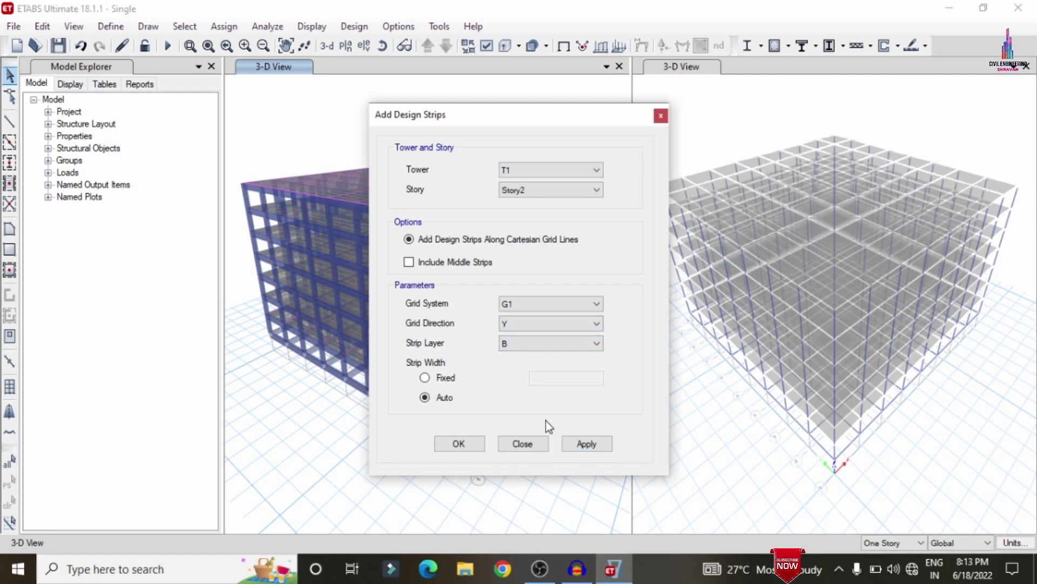
{"action": "left_click", "coordinate": [582, 442]}
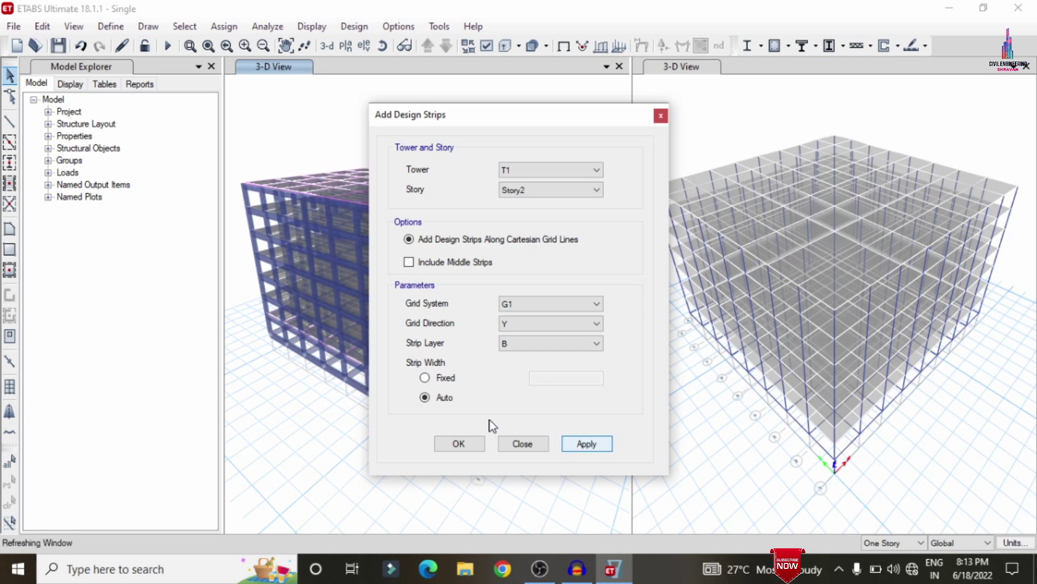
{"action": "left_click", "coordinate": [466, 447]}
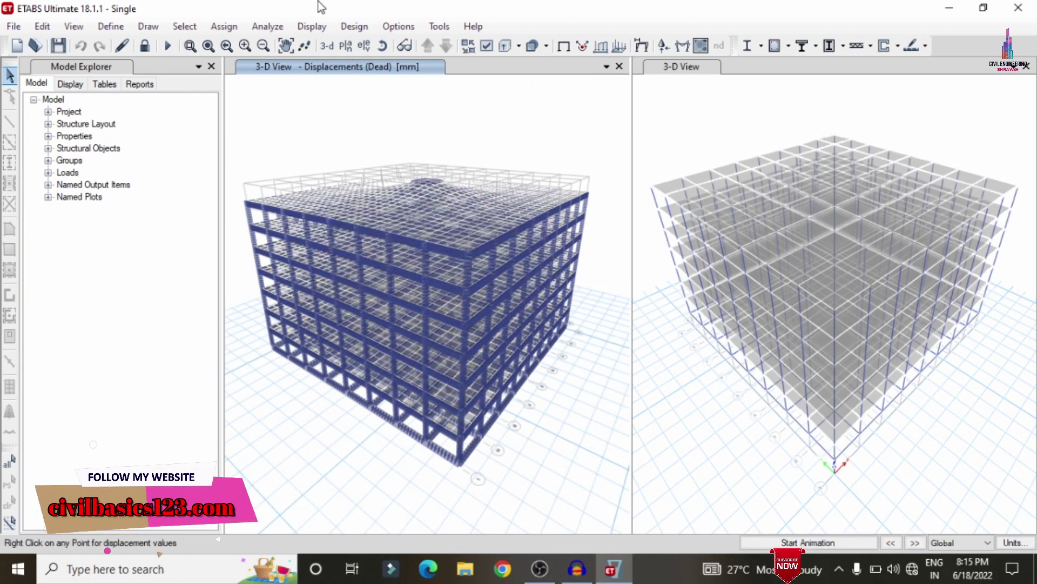
Step: Orbit the left view to a frontal, top-down angle on the dead-load displacements
{"action": "left_click", "coordinate": [382, 46]}
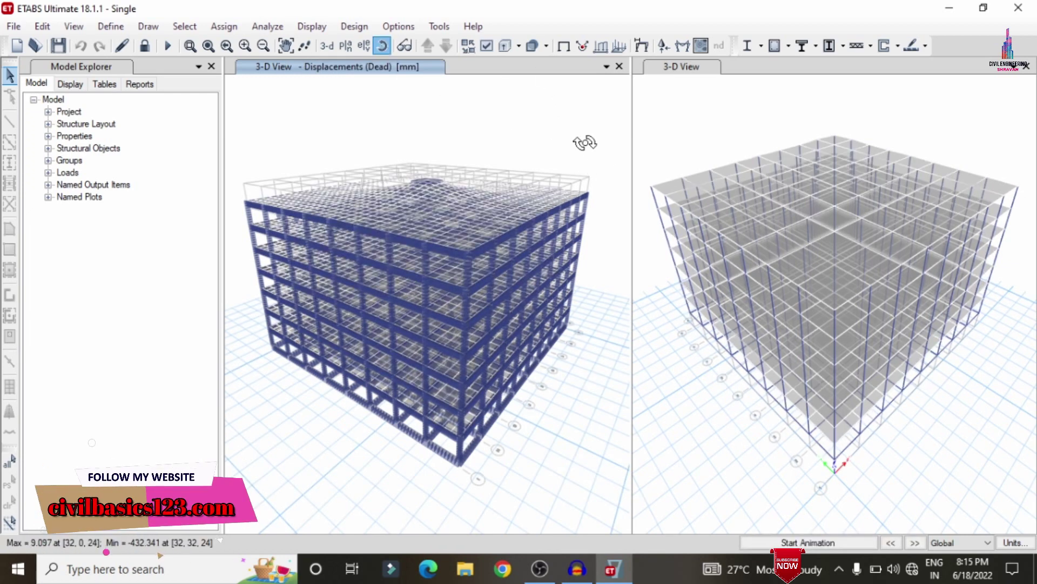
{"action": "left_click_drag", "start_coordinate": [569, 166], "coordinate": [488, 156]}
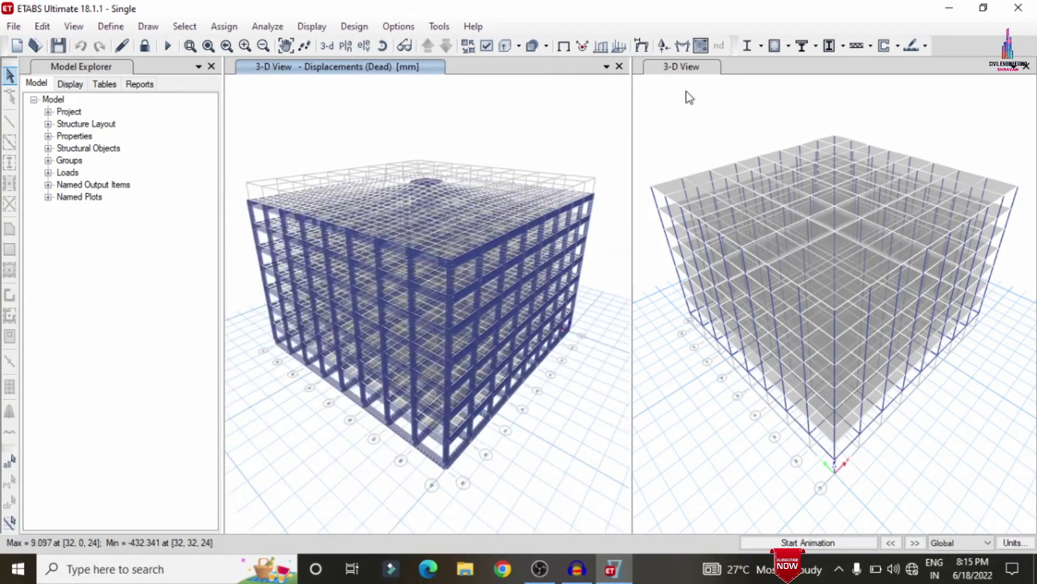
{"action": "left_click", "coordinate": [354, 26]}
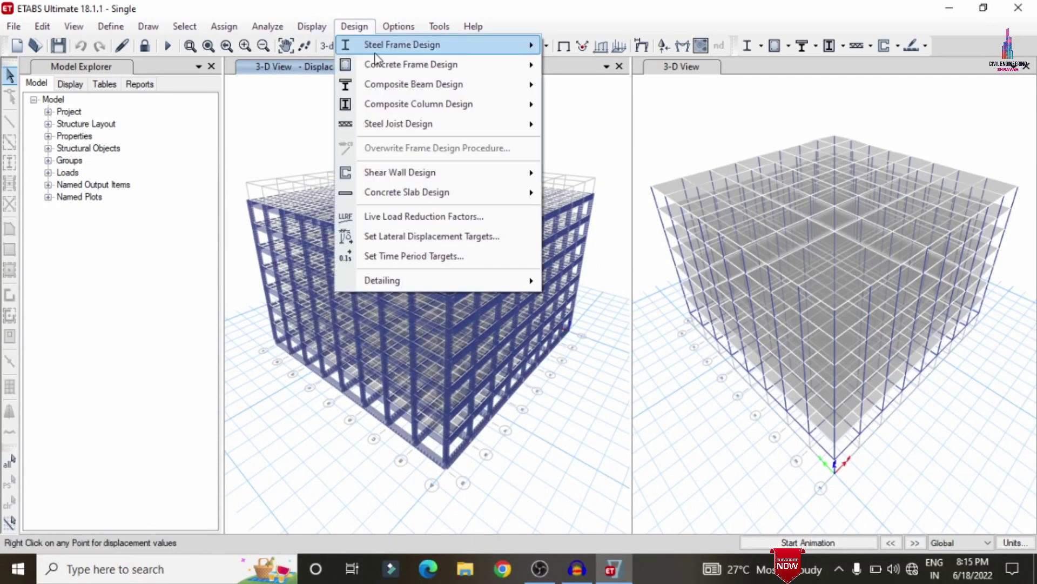
{"action": "mouse_move", "coordinate": [513, 74]}
{"action": "left_click", "coordinate": [603, 70]}
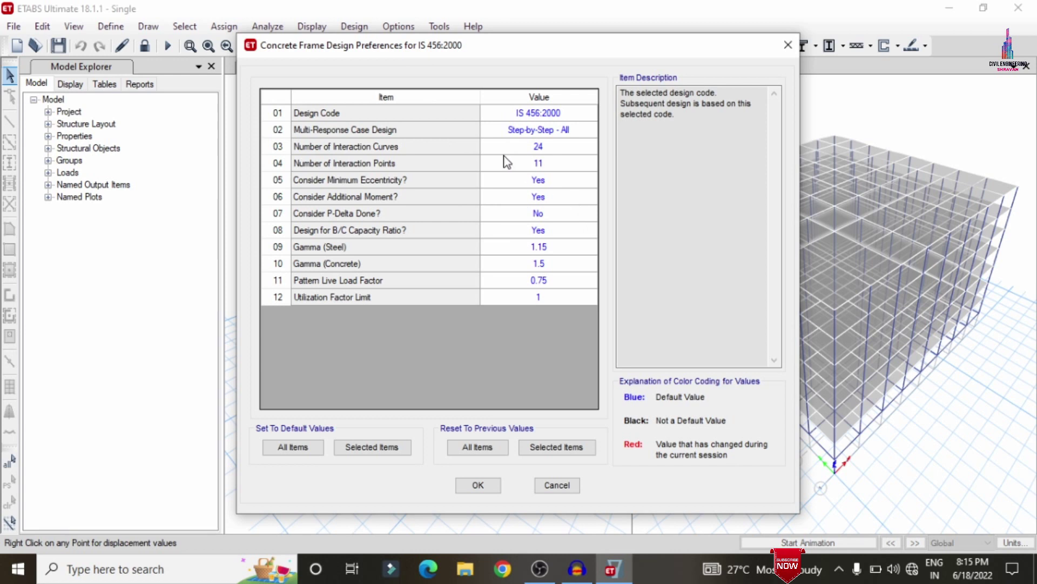
{"action": "left_click", "coordinate": [585, 112]}
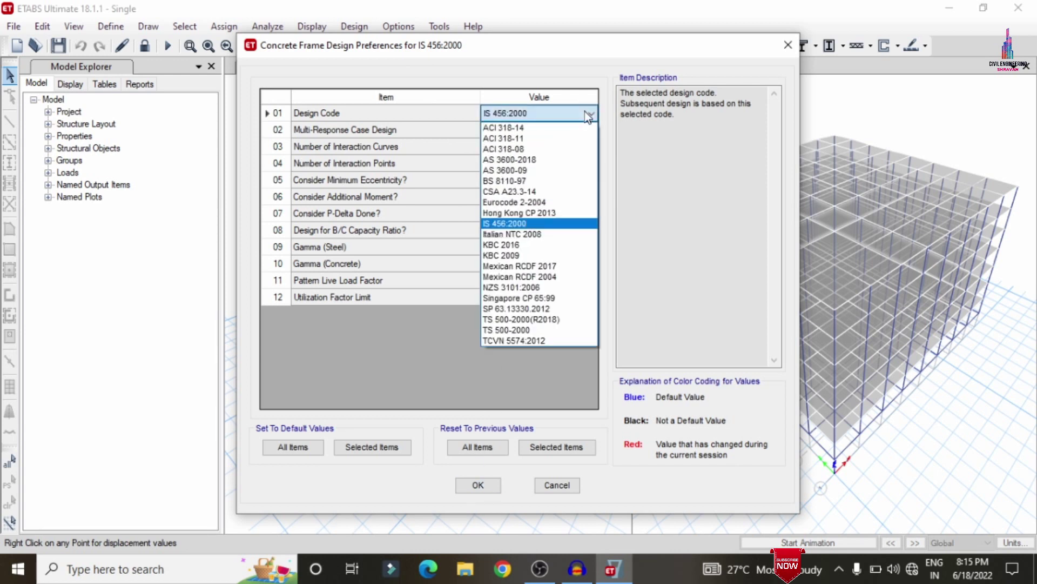
{"action": "left_click", "coordinate": [478, 484]}
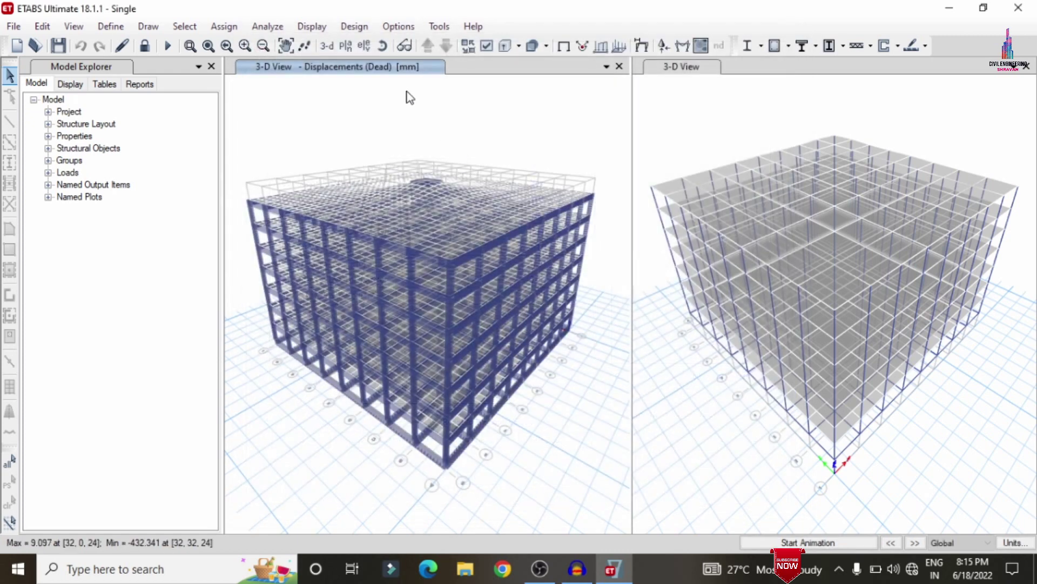
{"action": "left_click", "coordinate": [359, 28]}
Step: Run the IS 456:2000 concrete frame design, reorient the reinforcing view, and save
{"action": "mouse_move", "coordinate": [389, 65]}
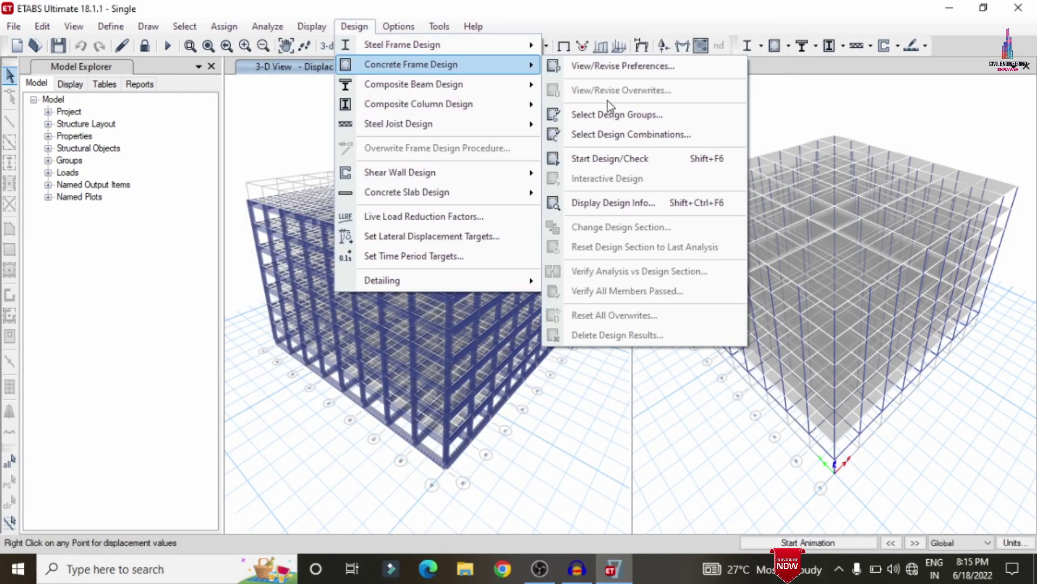
{"action": "left_click", "coordinate": [604, 159]}
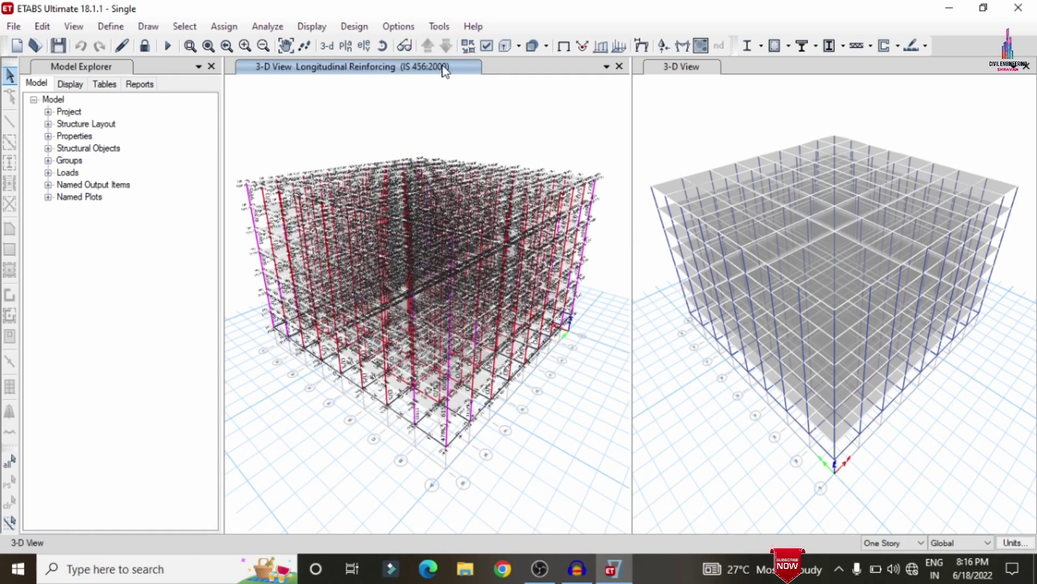
{"action": "left_click", "coordinate": [382, 45]}
{"action": "left_click_drag", "start_coordinate": [576, 183], "coordinate": [410, 214]}
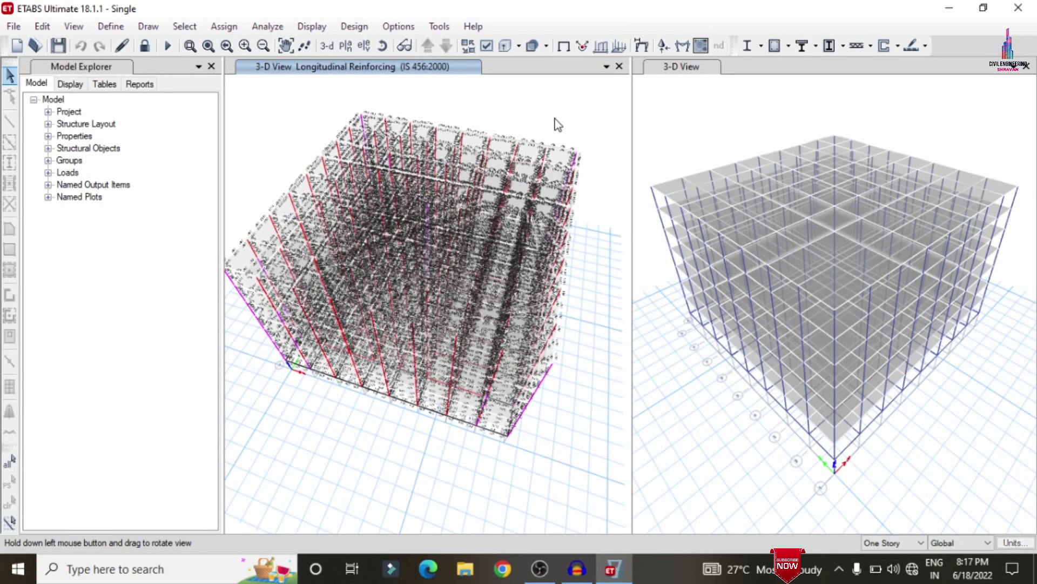
{"action": "key", "text": "ctrl+s"}
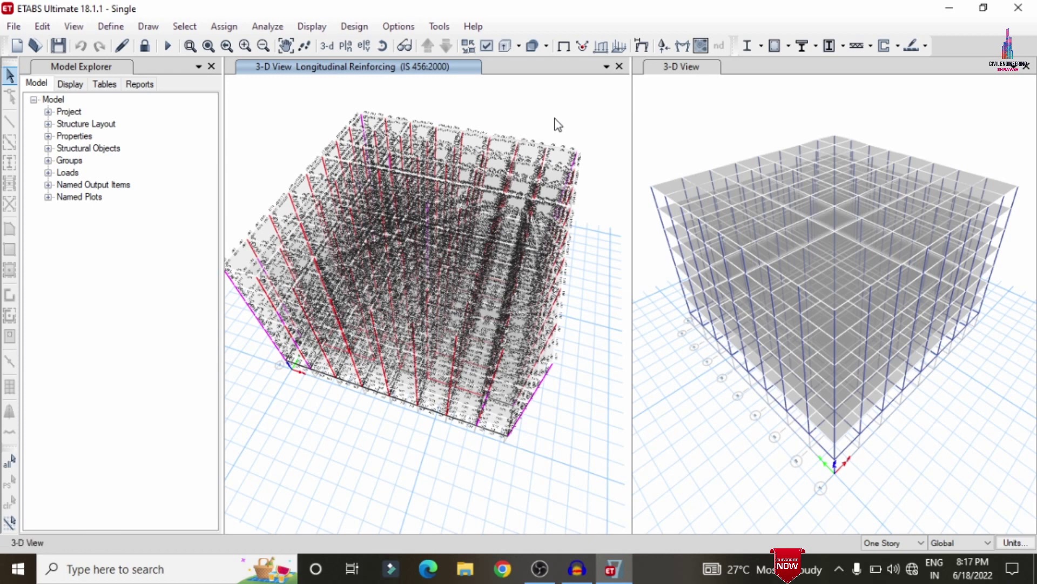
Step: Select Story8 and Story2 as the stories for slab design
{"action": "left_click", "coordinate": [926, 46]}
{"action": "left_click", "coordinate": [910, 63]}
{"action": "left_click", "coordinate": [927, 46]}
{"action": "left_click", "coordinate": [886, 157]}
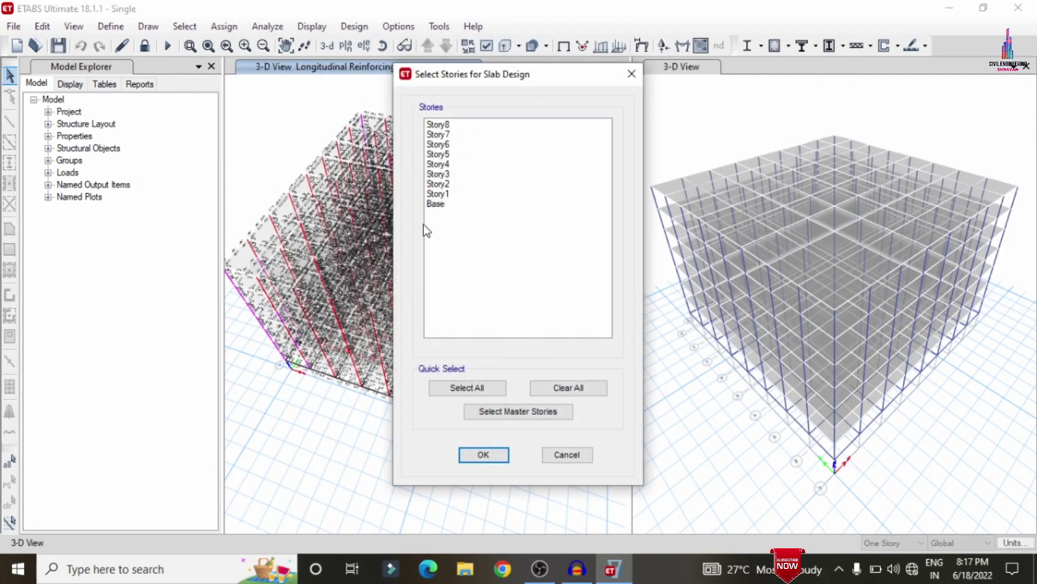
{"action": "left_click", "coordinate": [450, 124]}
{"action": "left_click", "coordinate": [459, 184]}
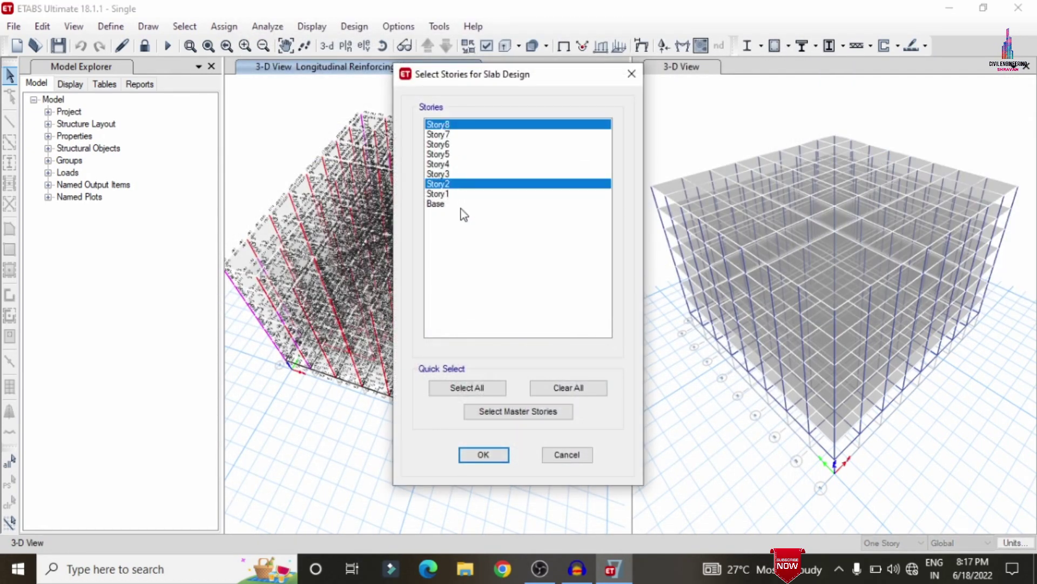
{"action": "left_click", "coordinate": [482, 450]}
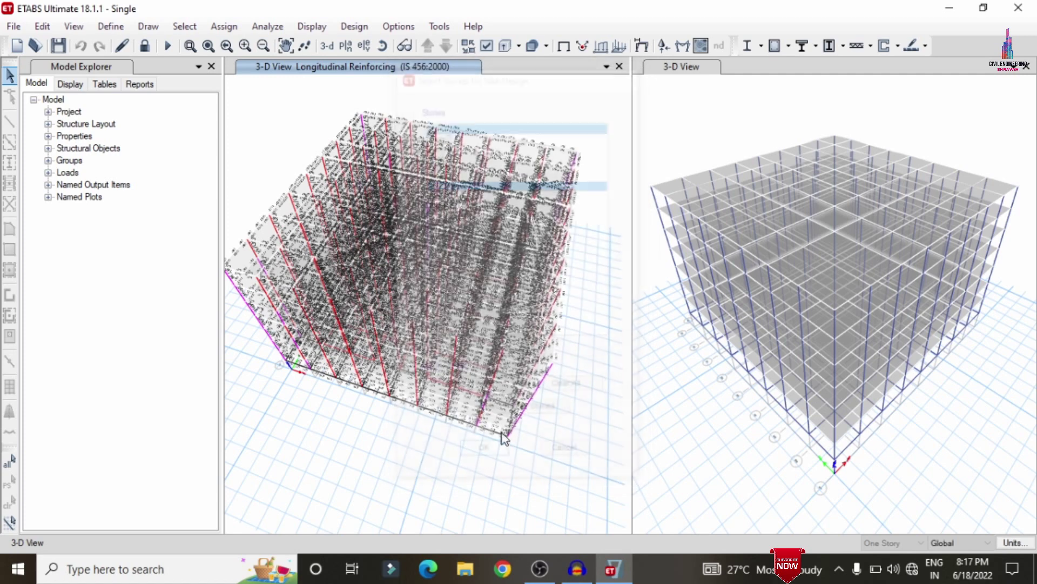
Step: Start the slab design and save the model
{"action": "left_click", "coordinate": [927, 46]}
{"action": "left_click", "coordinate": [877, 175]}
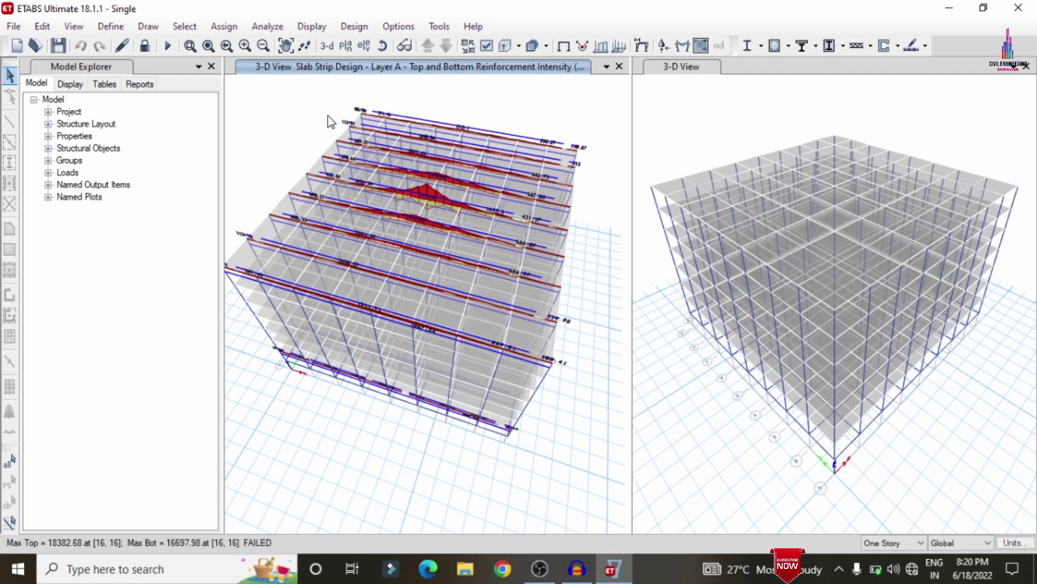
{"action": "key", "text": "ctrl+s"}
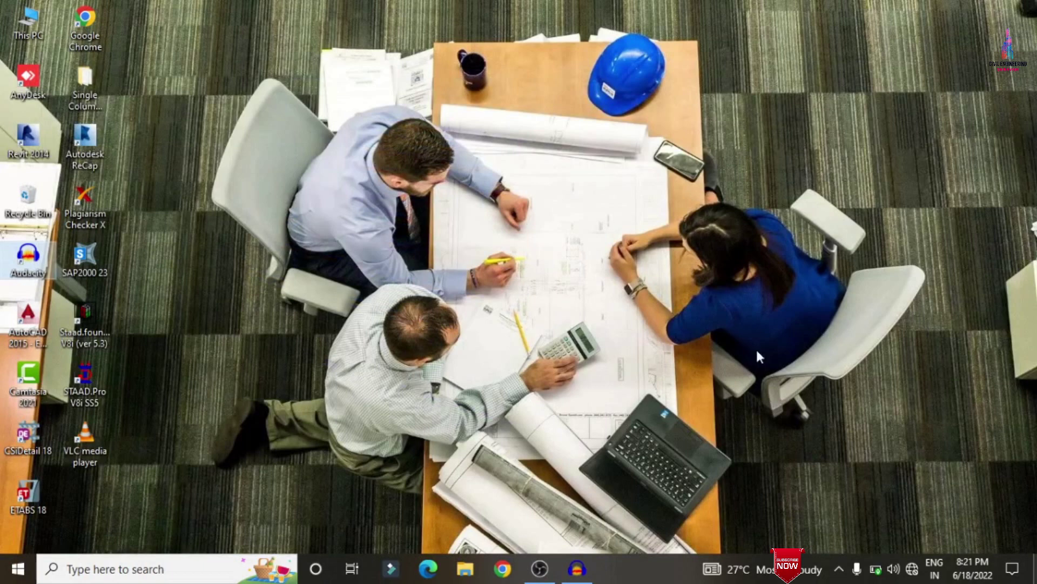
Step: Launch CSiDetail and create a new detailing from Desktop > Single Column - Copy > Single.edb
{"action": "double_click", "coordinate": [30, 437]}
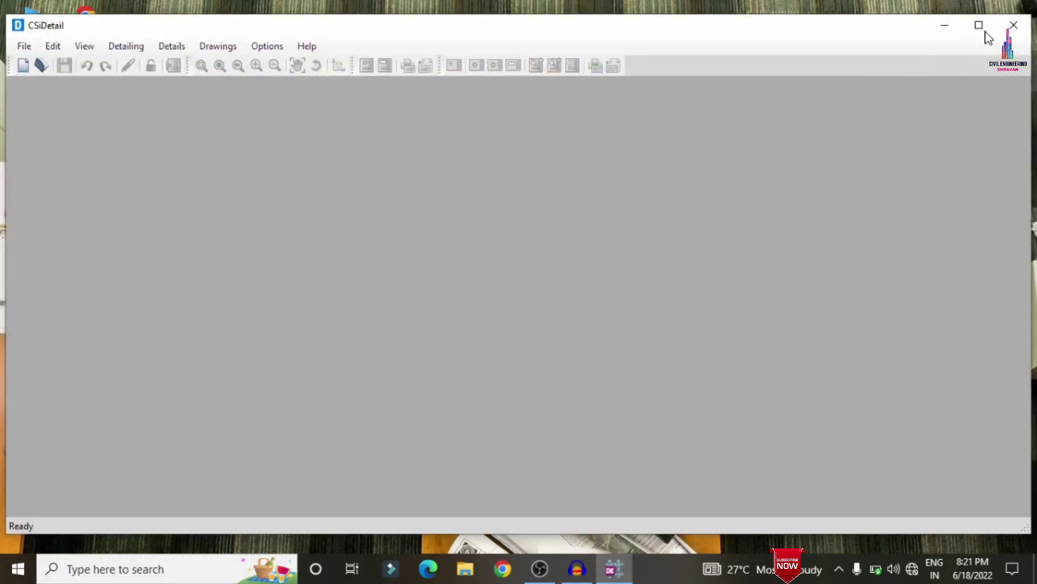
{"action": "left_click", "coordinate": [978, 25]}
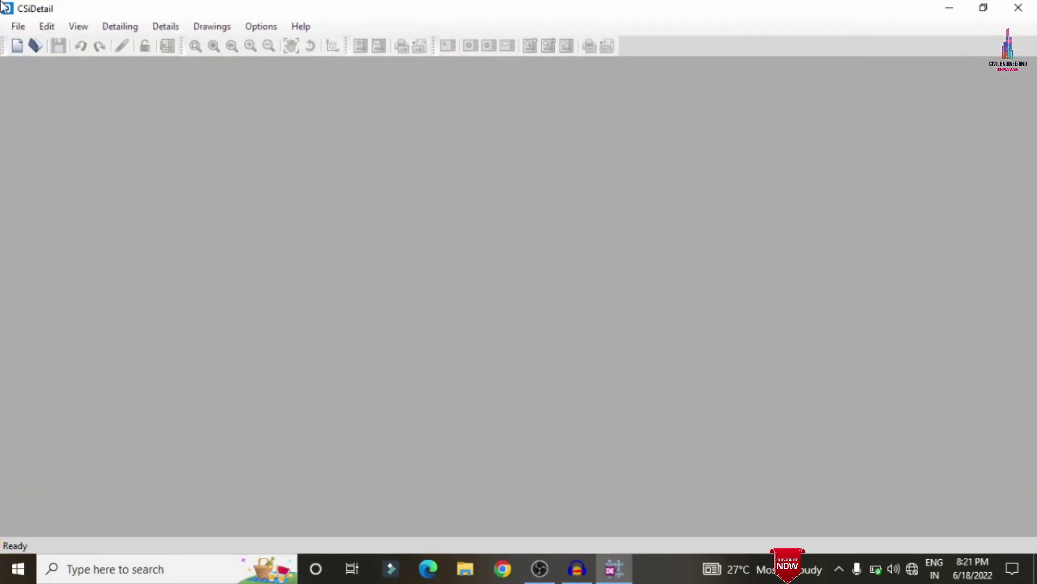
{"action": "left_click", "coordinate": [18, 26]}
{"action": "left_click", "coordinate": [31, 47]}
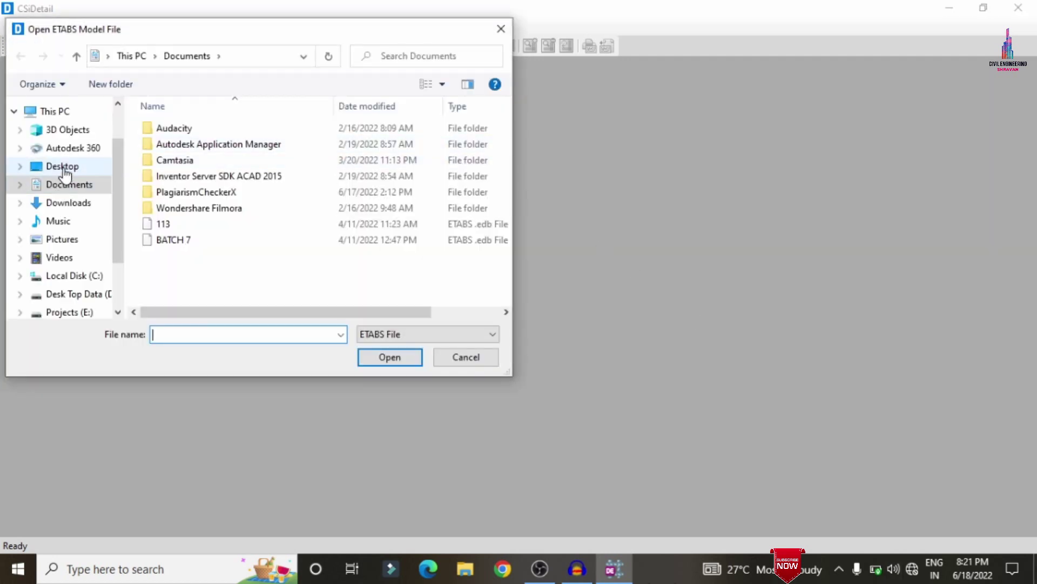
{"action": "left_click", "coordinate": [62, 166]}
{"action": "left_click", "coordinate": [190, 135]}
{"action": "double_click", "coordinate": [190, 136]}
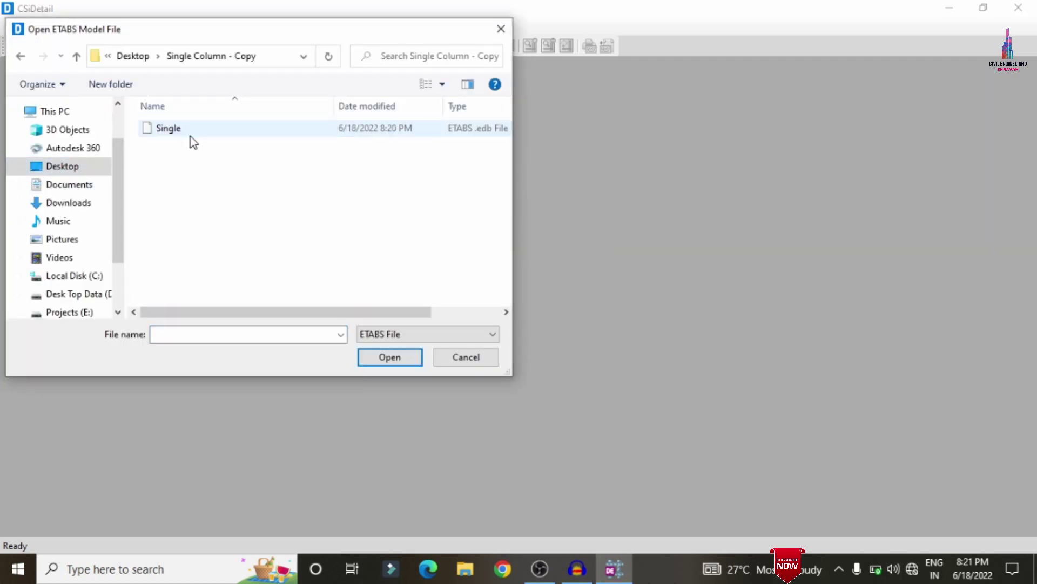
{"action": "double_click", "coordinate": [190, 135]}
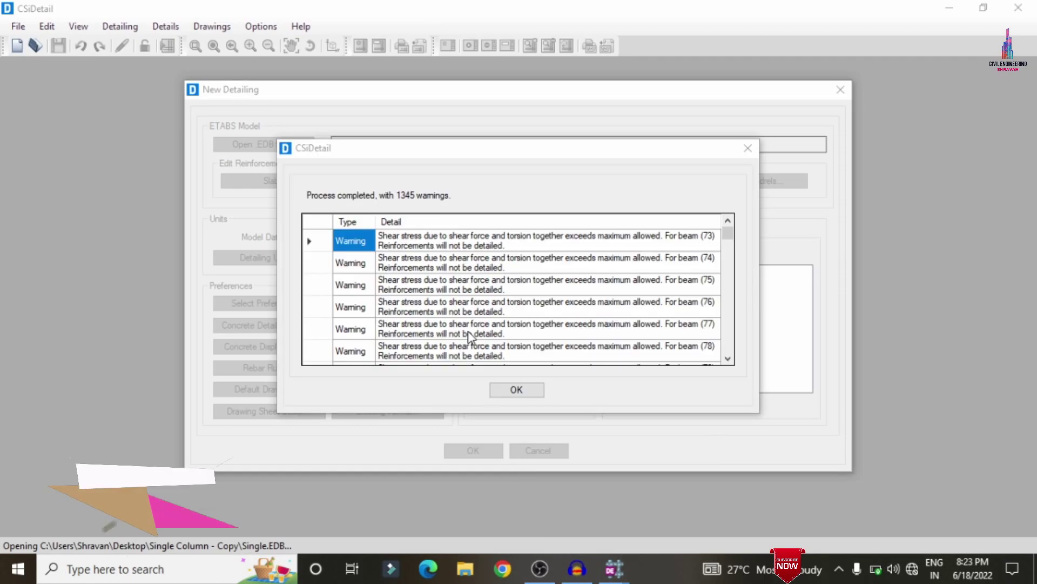
Step: Set detailing units to rebar set SI (25), Kilonewton force, and Ton rebar weight
{"action": "left_click", "coordinate": [496, 392]}
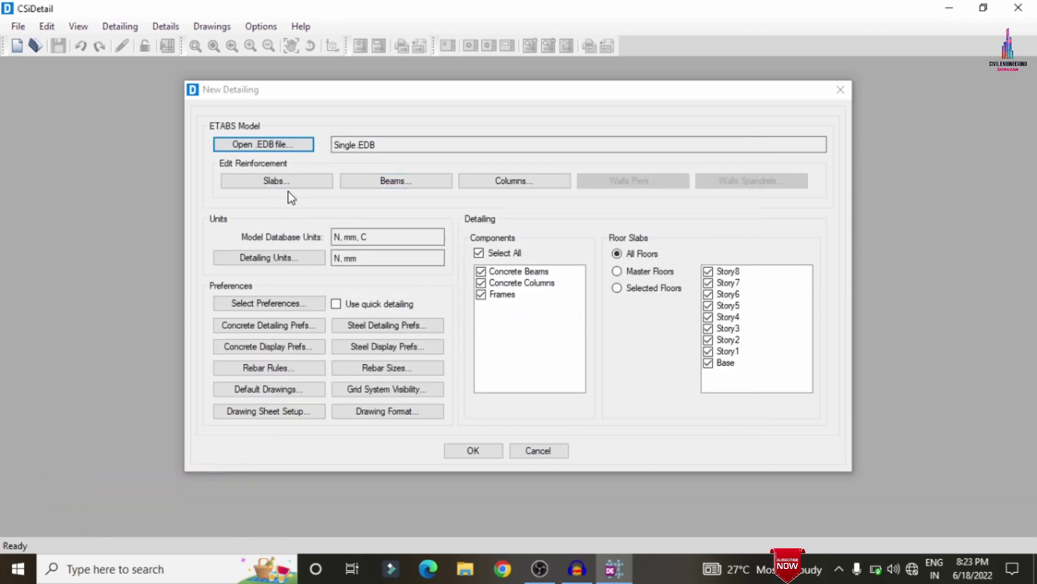
{"action": "left_click", "coordinate": [282, 257]}
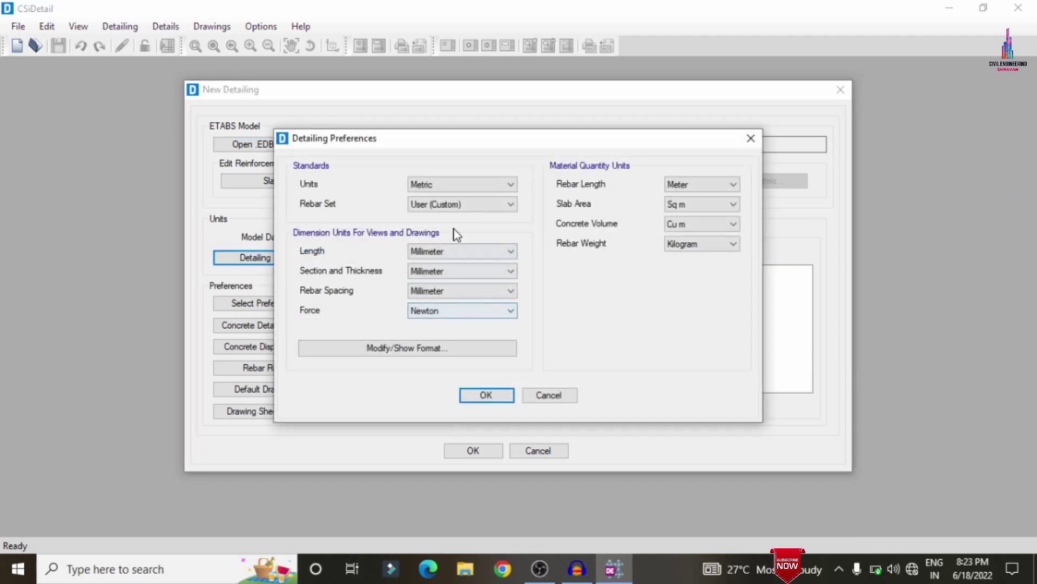
{"action": "left_click", "coordinate": [449, 206]}
{"action": "left_click", "coordinate": [430, 233]}
{"action": "left_click", "coordinate": [417, 309]}
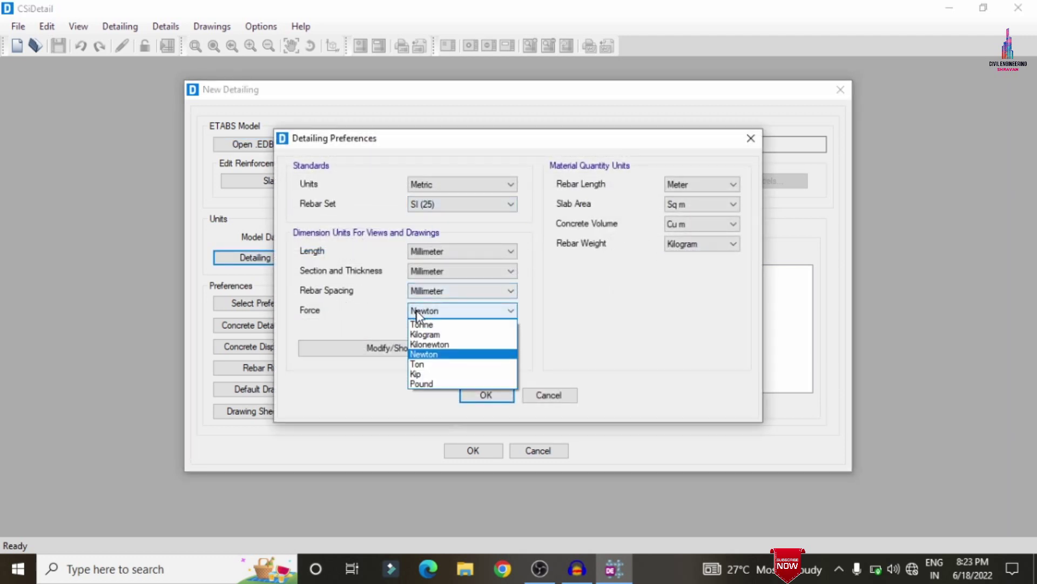
{"action": "left_click", "coordinate": [431, 344]}
{"action": "left_click", "coordinate": [690, 246]}
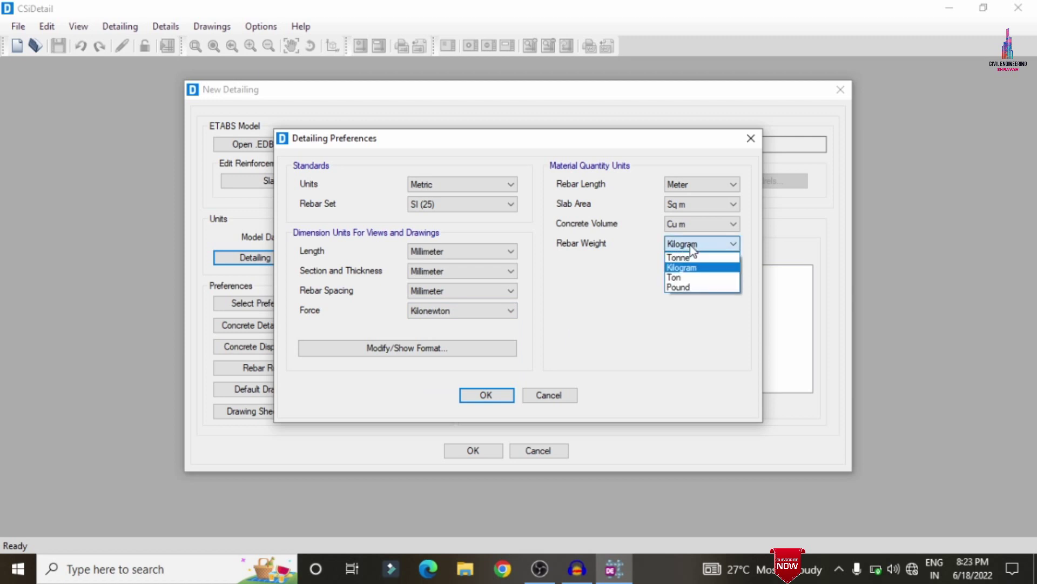
{"action": "left_click", "coordinate": [685, 277]}
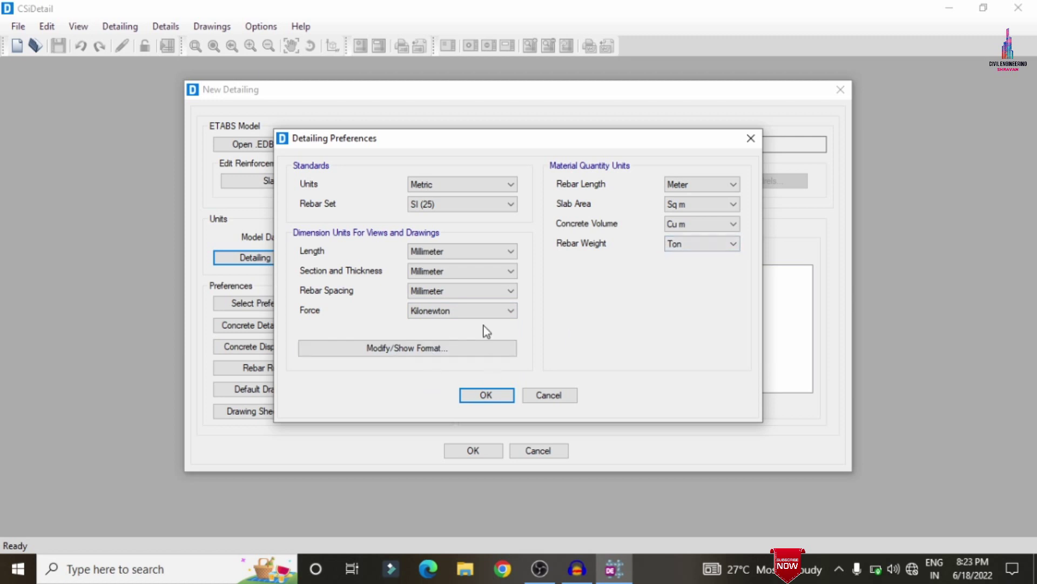
{"action": "left_click", "coordinate": [484, 396]}
Step: Adopt standard IS 456:2000 design preferences
{"action": "left_click", "coordinate": [264, 304]}
{"action": "left_click", "coordinate": [430, 291]}
{"action": "left_click", "coordinate": [568, 295]}
{"action": "left_click", "coordinate": [584, 319]}
{"action": "left_click", "coordinate": [487, 331]}
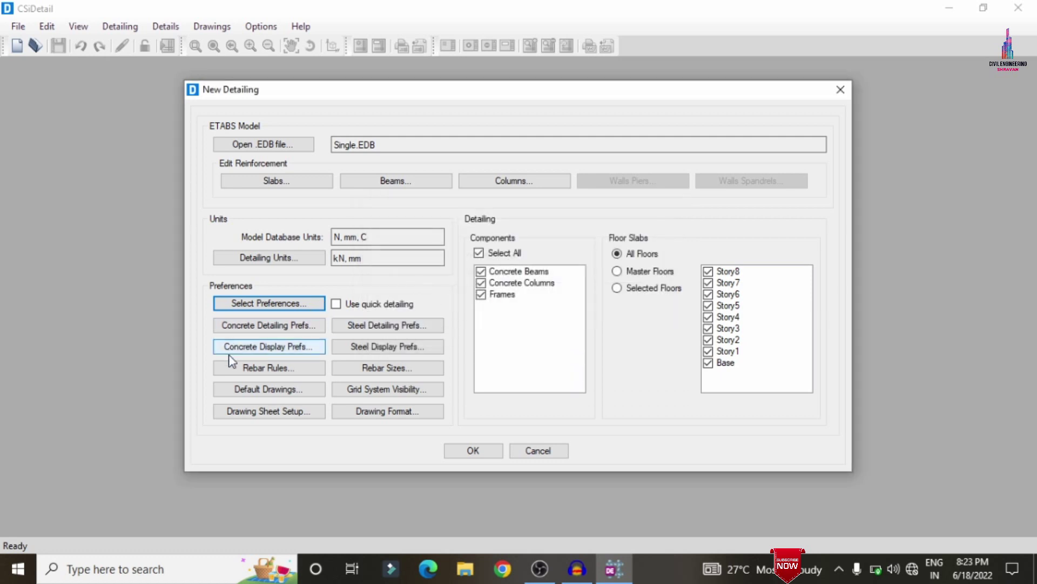
Step: Raise the slab minimum bar spacing in the Rebar Selection Rules
{"action": "left_click", "coordinate": [259, 371]}
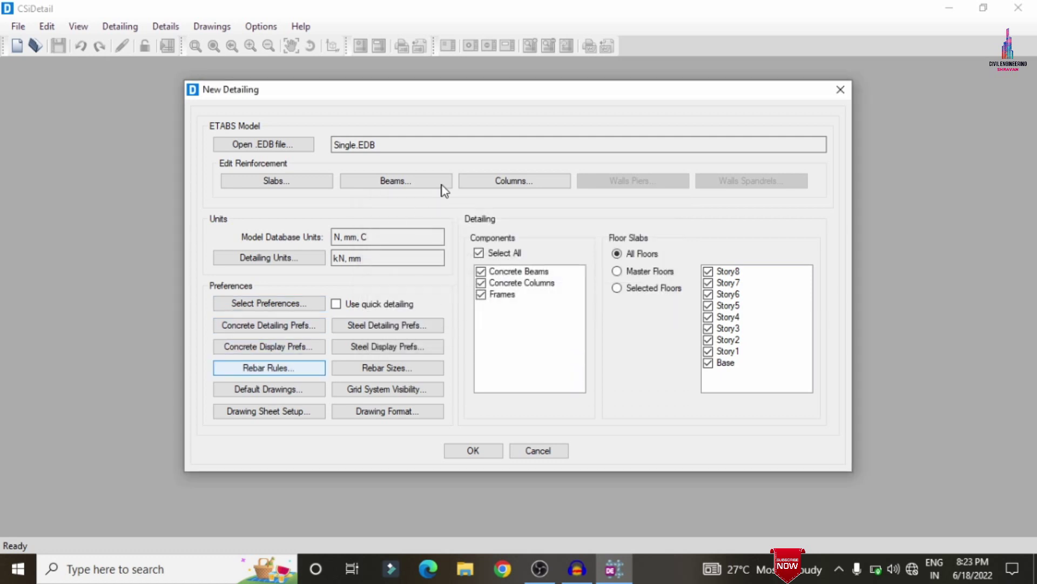
{"action": "key", "text": "Tab"}
{"action": "key", "text": "Tab"}
{"action": "key", "text": "Tab"}
{"action": "key", "text": "Tab"}
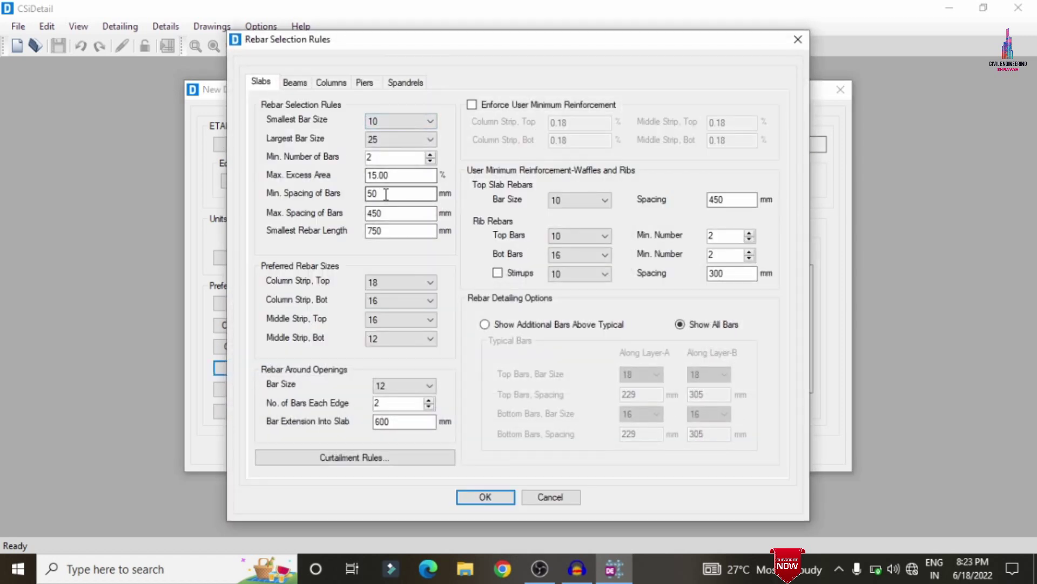
{"action": "type", "text": "120"}
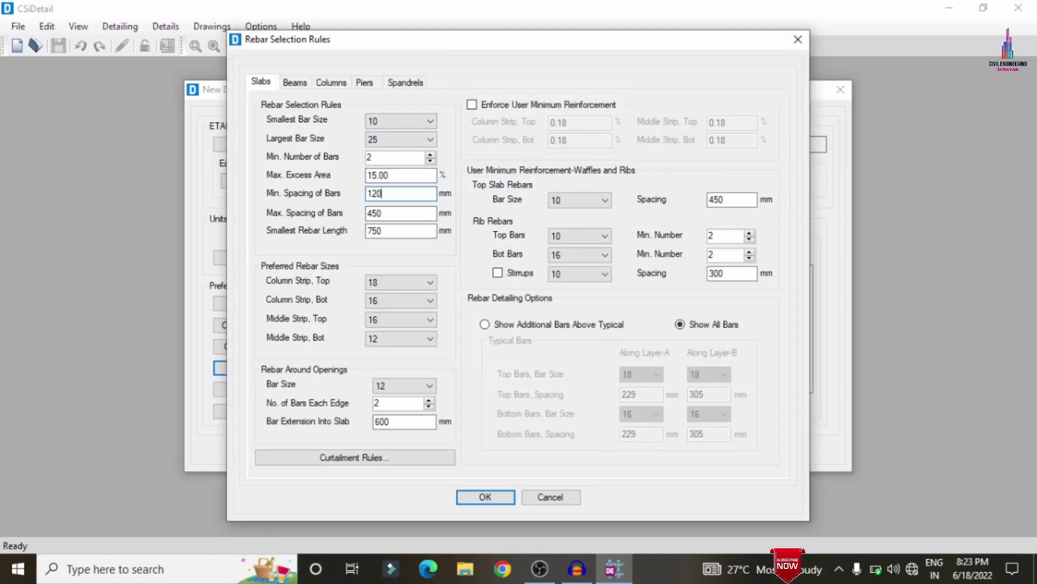
{"action": "double_click", "coordinate": [390, 195]}
{"action": "type", "text": "1"}
Step: Set the beam stirrup minimum spacing to 150 mm in Zones A, B and C
{"action": "left_click", "coordinate": [295, 82]}
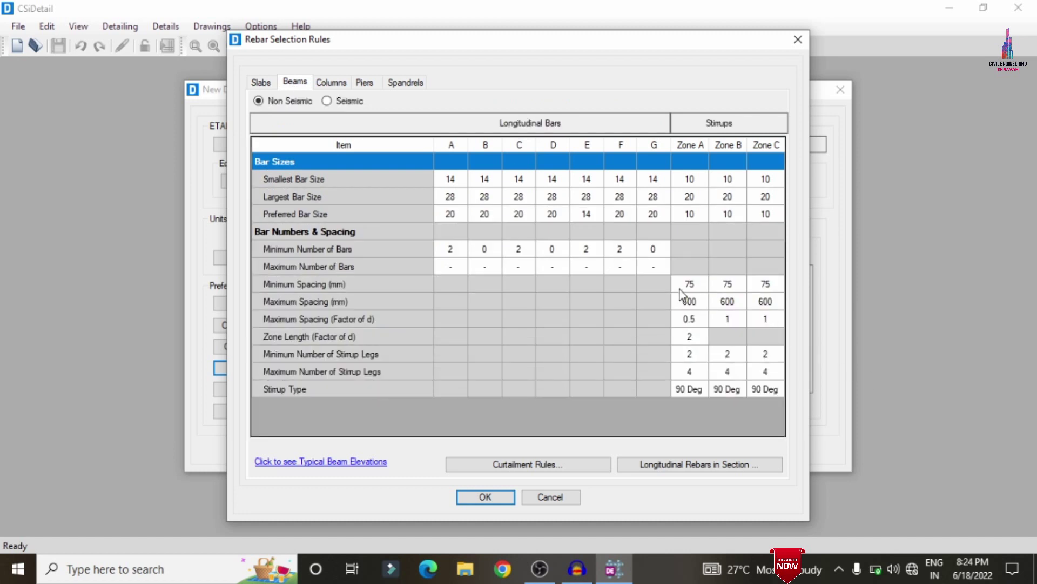
{"action": "left_click", "coordinate": [687, 284]}
{"action": "left_click", "coordinate": [690, 282]}
{"action": "type", "text": "150"}
{"action": "key", "text": "Tab"}
{"action": "type", "text": "150"}
{"action": "key", "text": "Tab"}
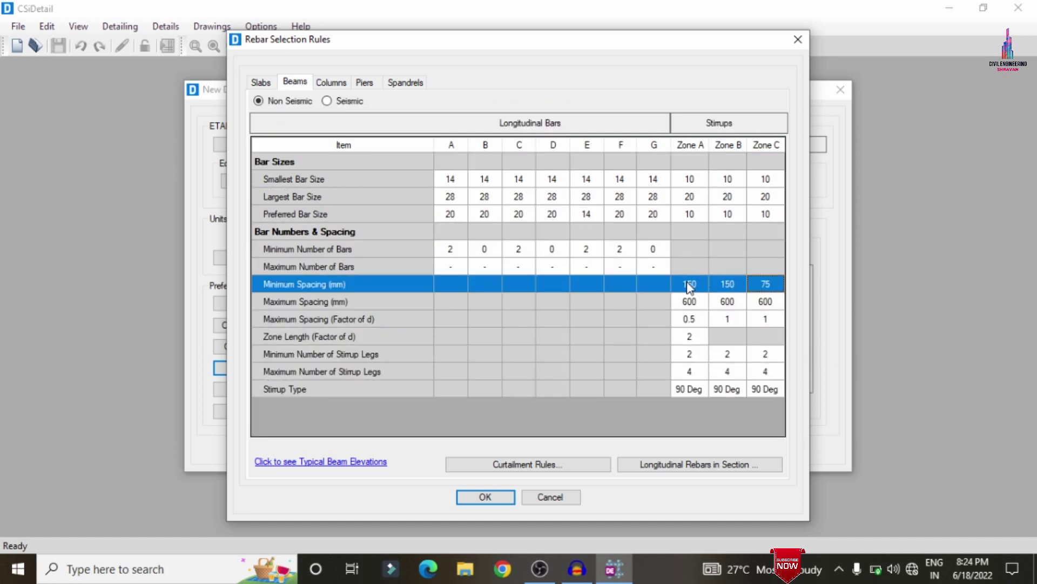
{"action": "type", "text": "150"}
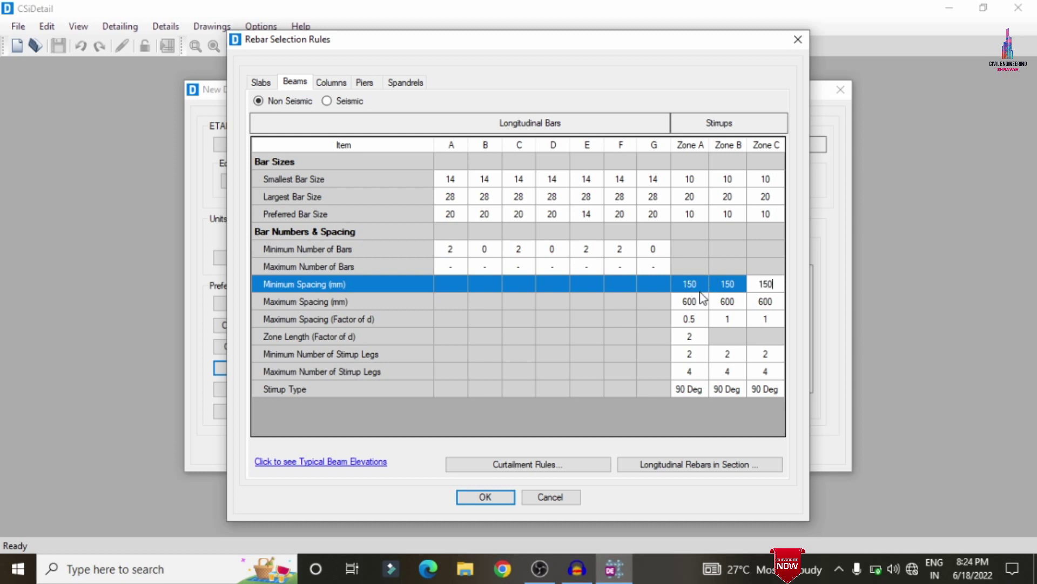
Step: Set the beam stirrup maximum spacing to 450 mm in Zones A, B and C
{"action": "left_click", "coordinate": [698, 301]}
{"action": "type", "text": "450"}
{"action": "key", "text": "Tab"}
{"action": "type", "text": "450"}
{"action": "key", "text": "Tab"}
{"action": "type", "text": "45"}
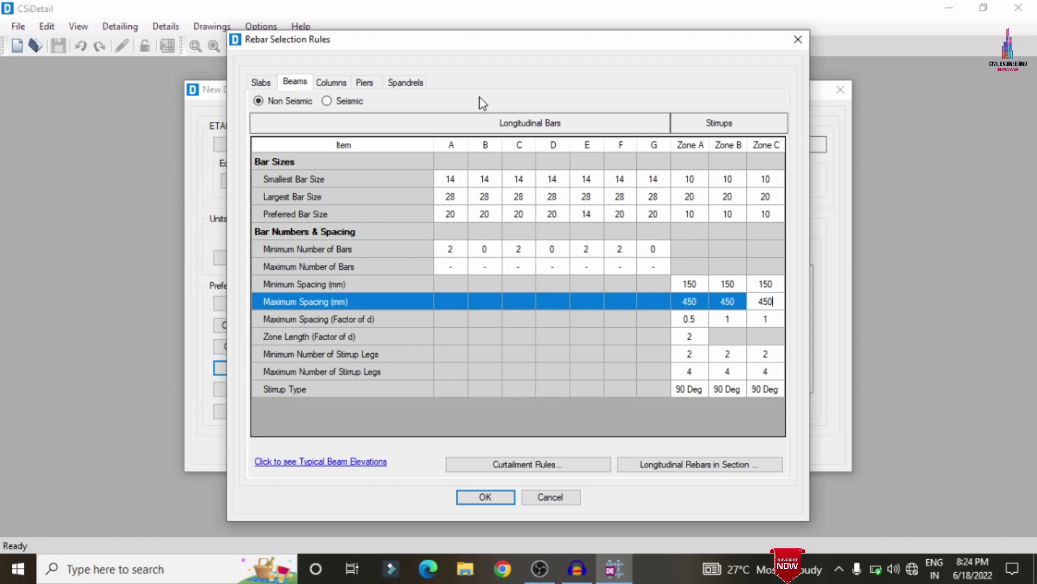
Step: Set the column tie minimum spacing to 150 mm
{"action": "left_click", "coordinate": [331, 82]}
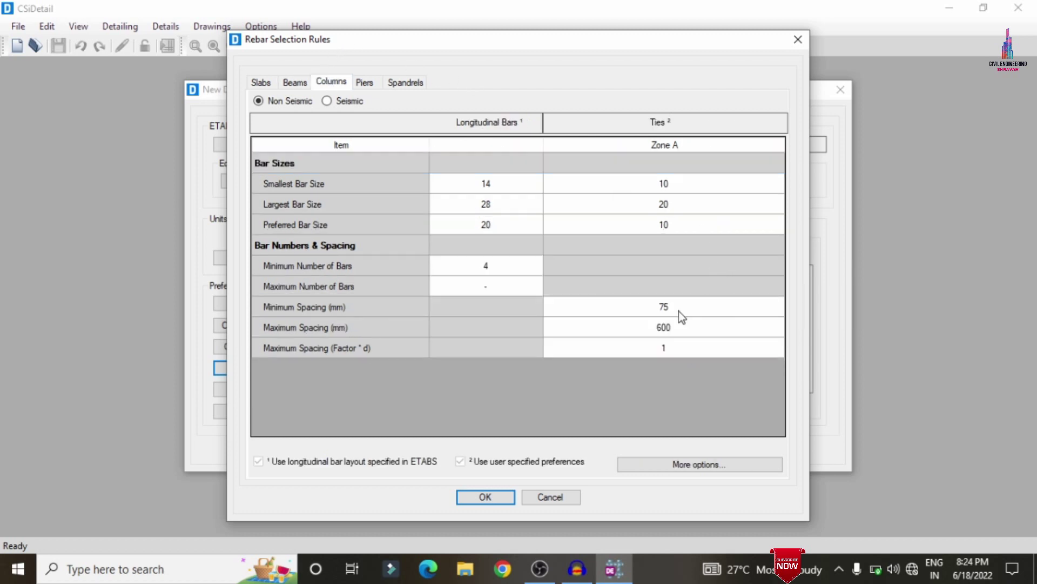
{"action": "left_click", "coordinate": [726, 300]}
{"action": "left_click", "coordinate": [726, 300]}
{"action": "type", "text": "150"}
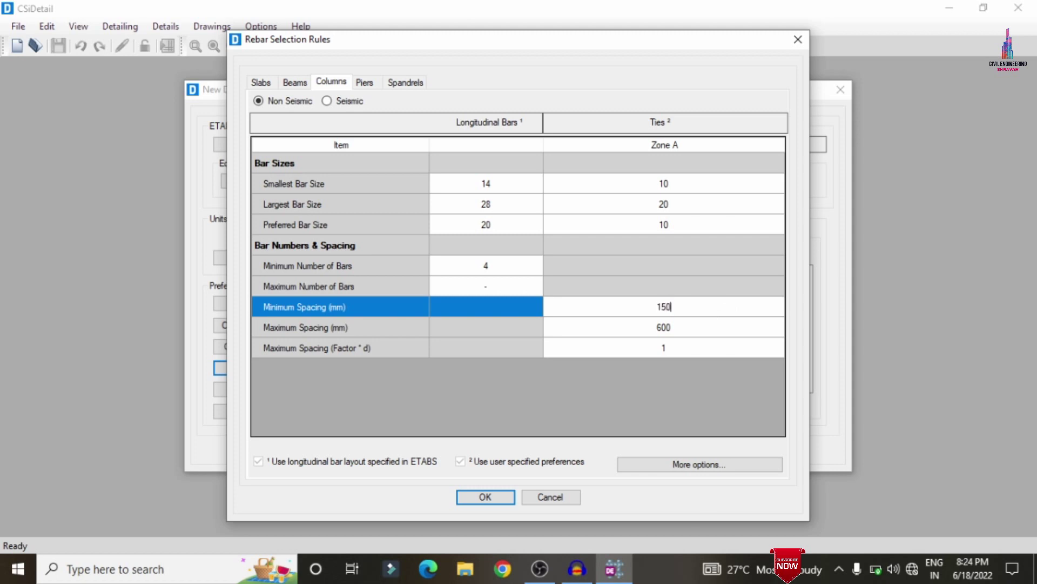
{"action": "left_click", "coordinate": [693, 331]}
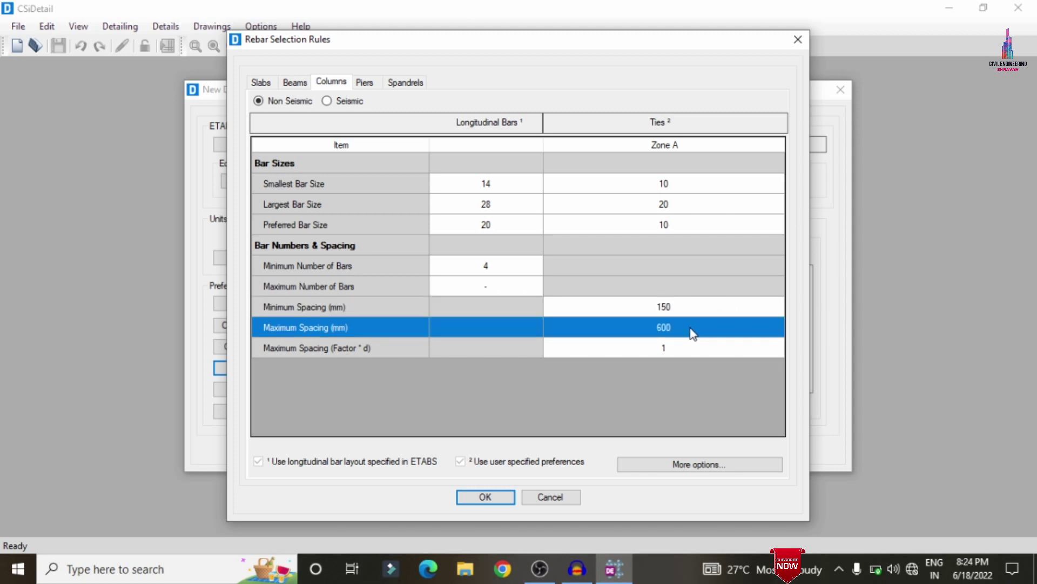
{"action": "left_click", "coordinate": [693, 330]}
Step: Give column ties a 450 mm maximum spacing and run detailing for the whole model
{"action": "type", "text": "450"}
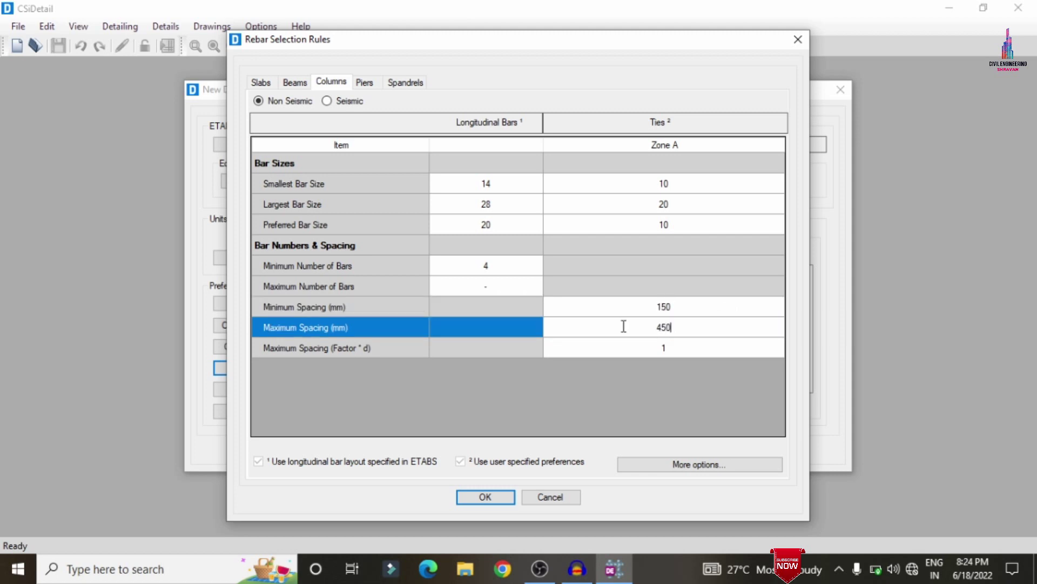
{"action": "left_click", "coordinate": [459, 500]}
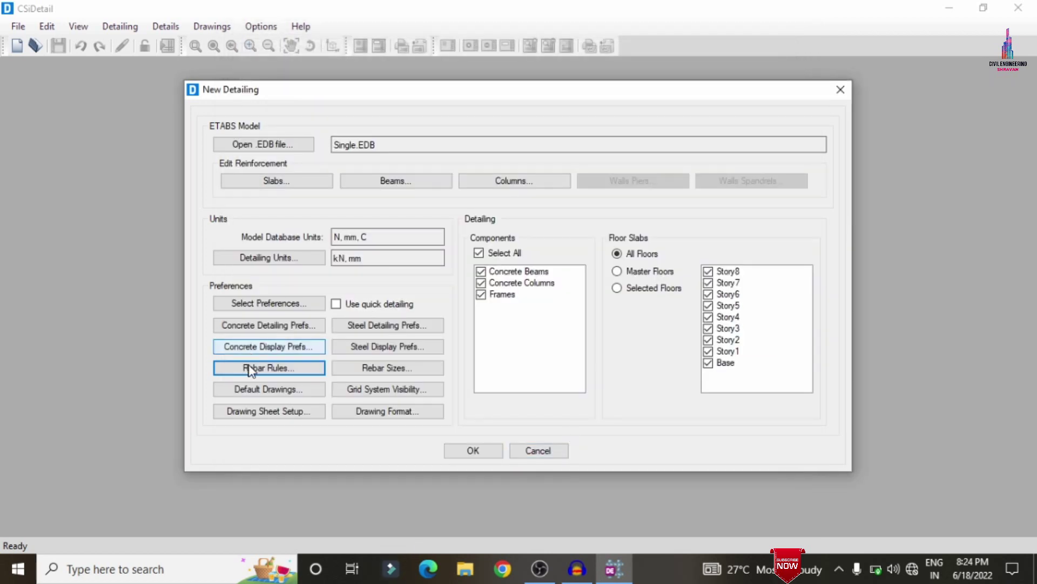
{"action": "left_click", "coordinate": [463, 451]}
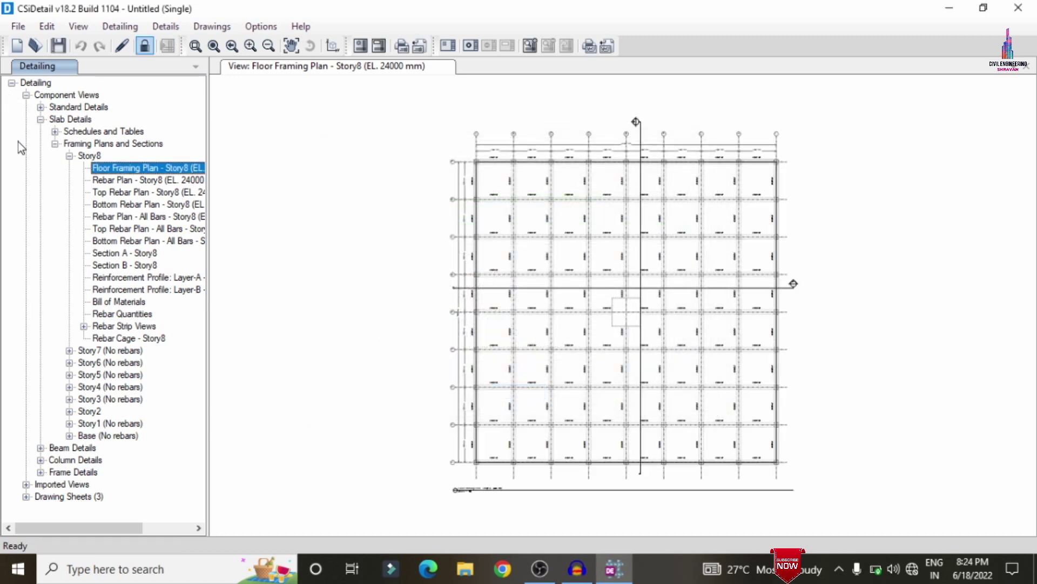
Step: View the Story8 slab rebar plan, rotate its 3D rebar cage, and expand Concrete Beams
{"action": "left_click", "coordinate": [132, 180]}
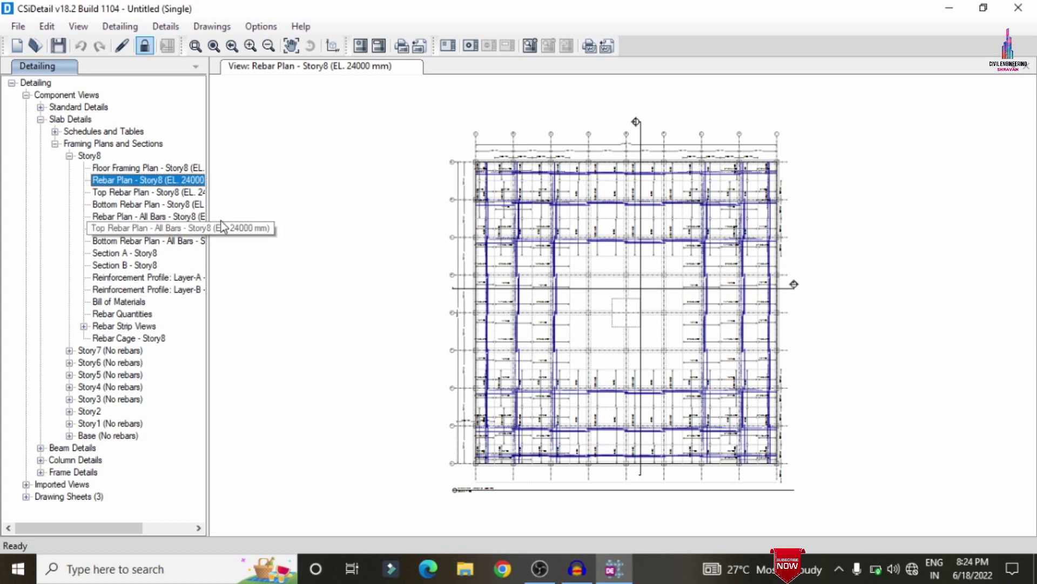
{"action": "left_click", "coordinate": [145, 339]}
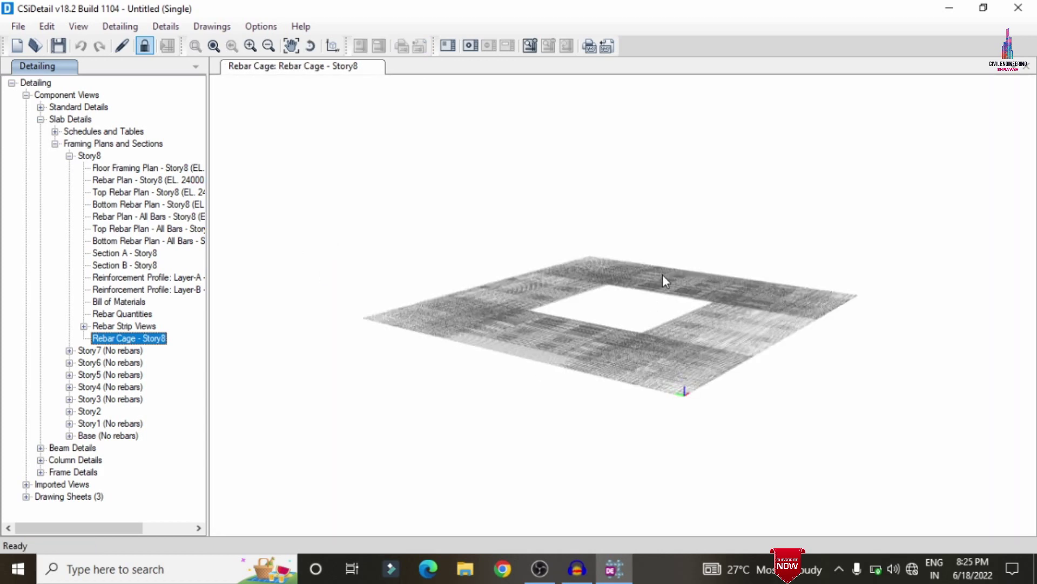
{"action": "middle_click_drag", "start_coordinate": [800, 298], "coordinate": [676, 409], "text": "shift"}
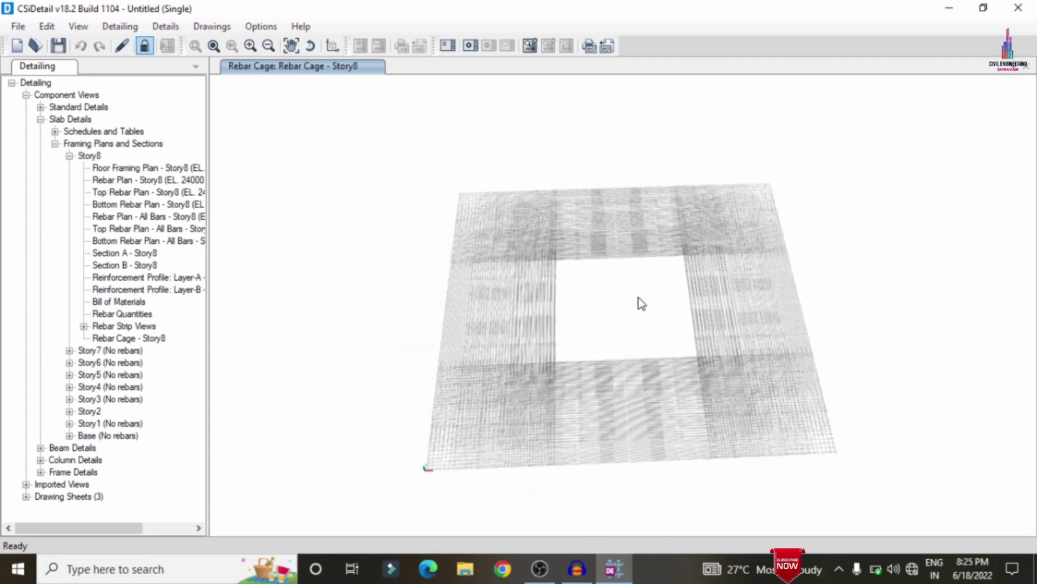
{"action": "scroll", "coordinate": [80, 453], "scroll_direction": "right", "scroll_amount": 1}
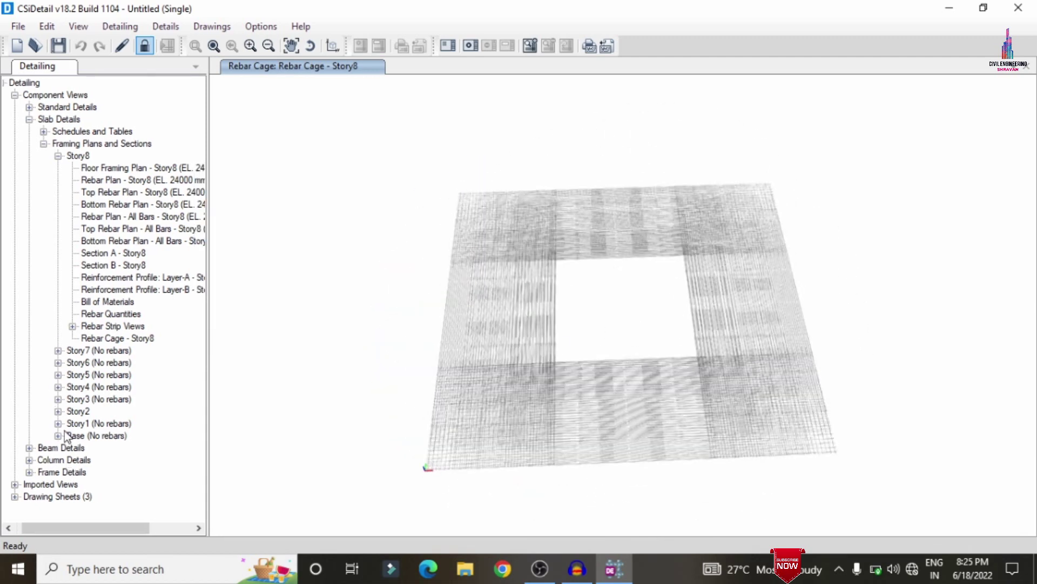
{"action": "left_click", "coordinate": [29, 447]}
{"action": "left_click", "coordinate": [43, 459]}
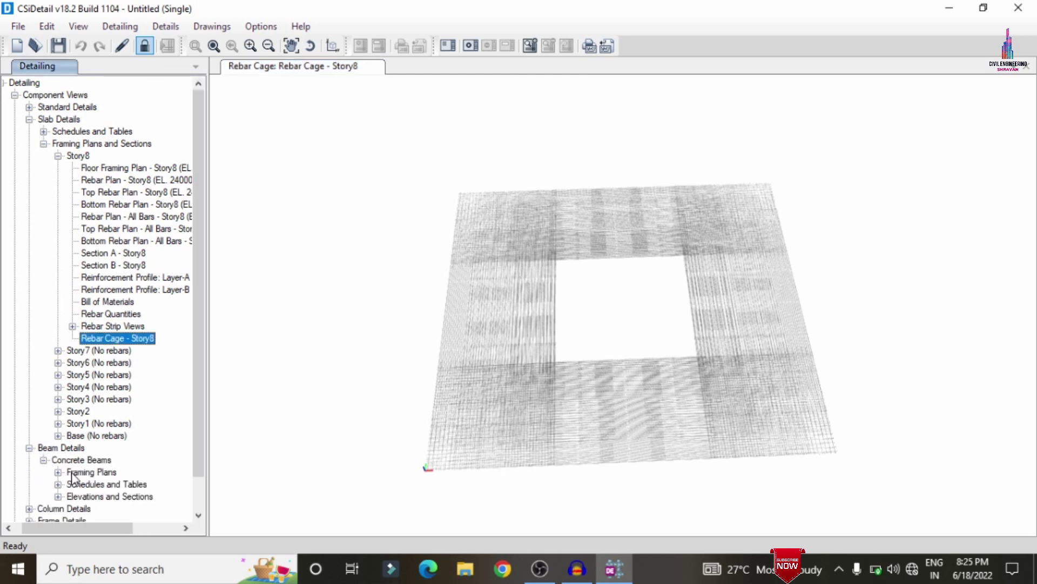
Step: Step through beam 8CB1's Section A to Section G drawings
{"action": "left_click", "coordinate": [58, 495]}
{"action": "left_click", "coordinate": [72, 423]}
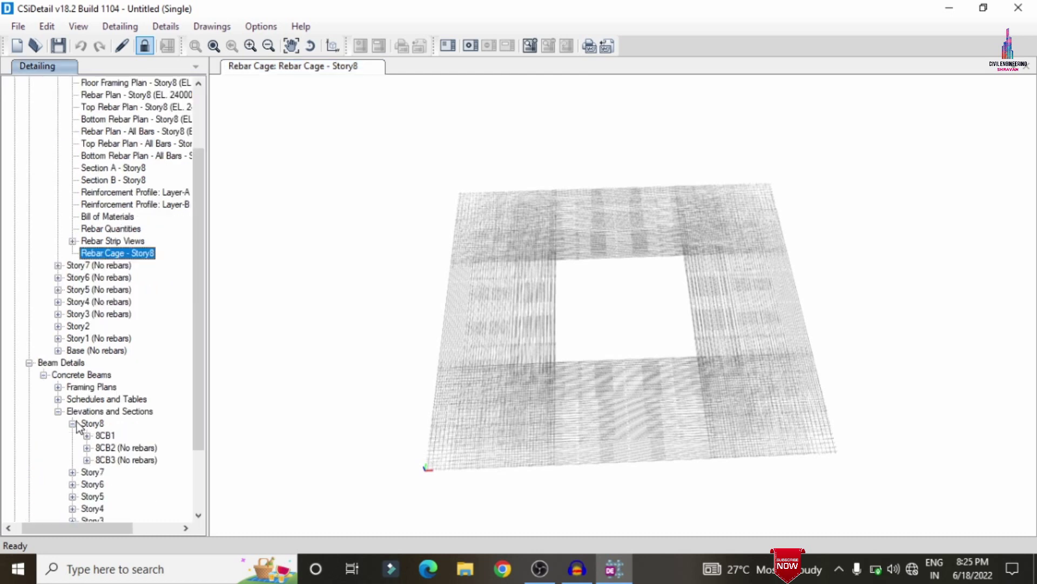
{"action": "scroll", "coordinate": [86, 433], "scroll_direction": "down", "scroll_amount": 2}
{"action": "left_click", "coordinate": [86, 362]}
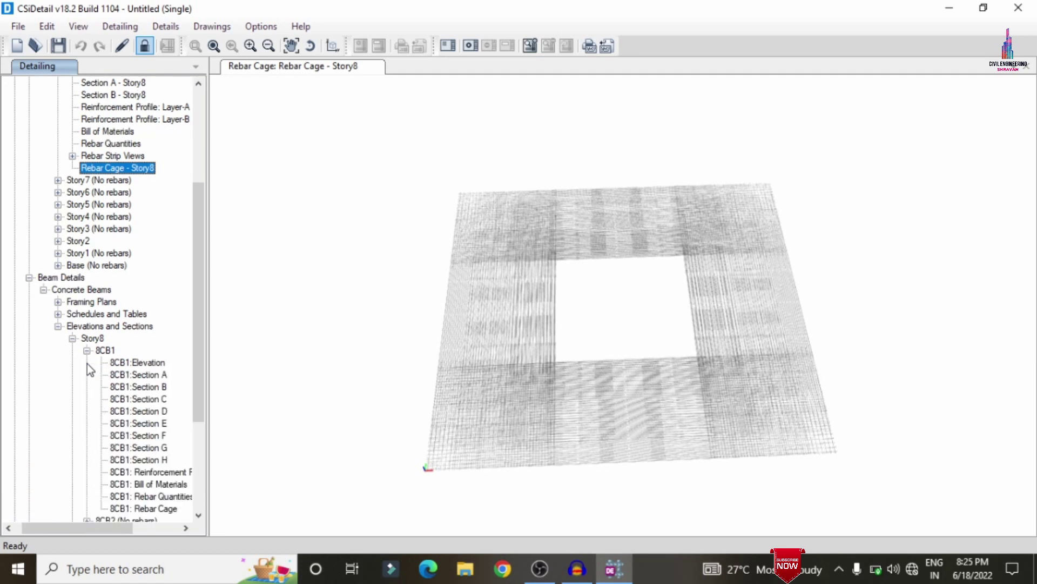
{"action": "left_click", "coordinate": [140, 375]}
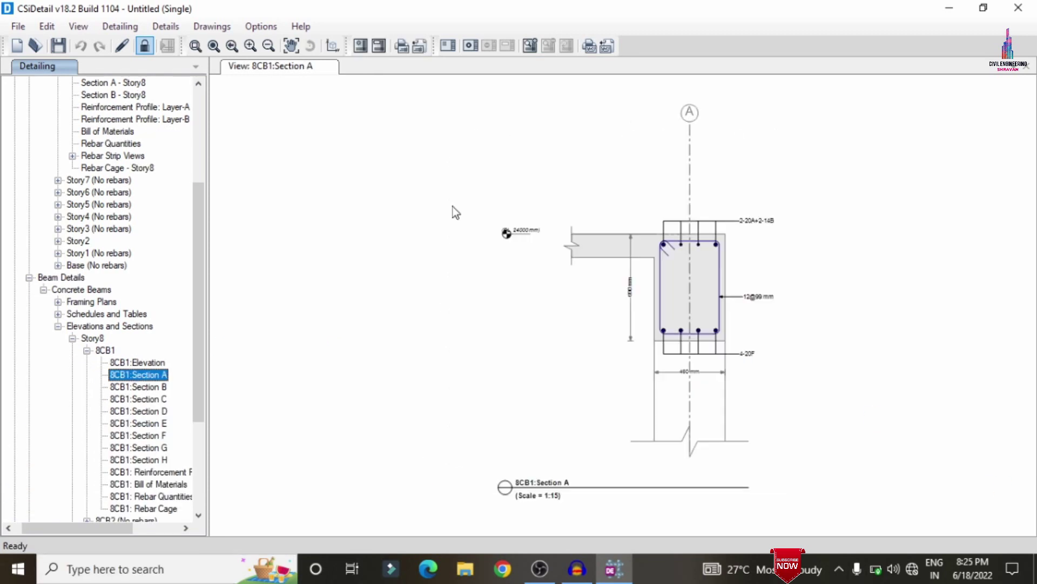
{"action": "left_click", "coordinate": [161, 387]}
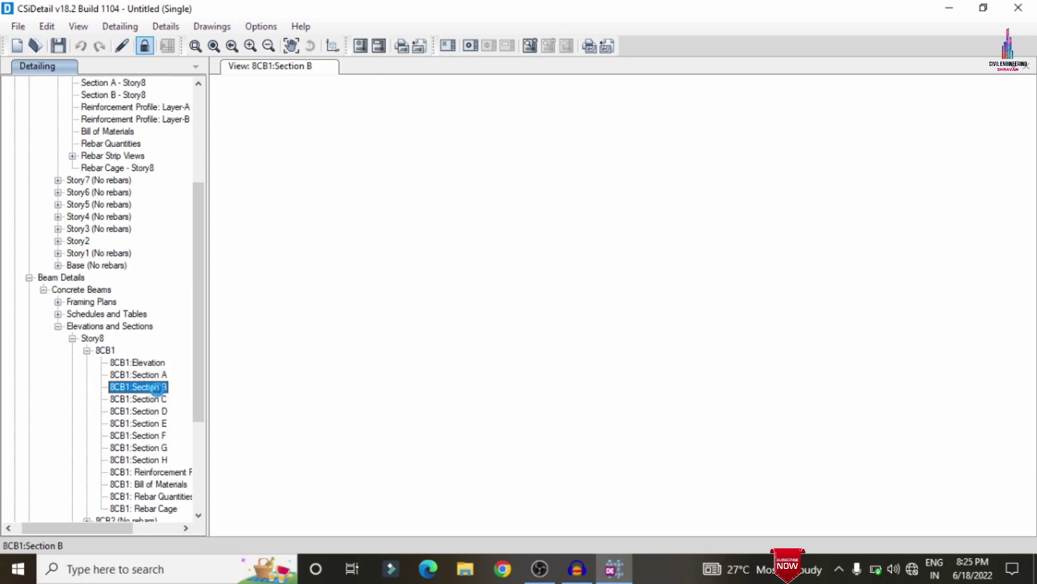
{"action": "left_click", "coordinate": [156, 400]}
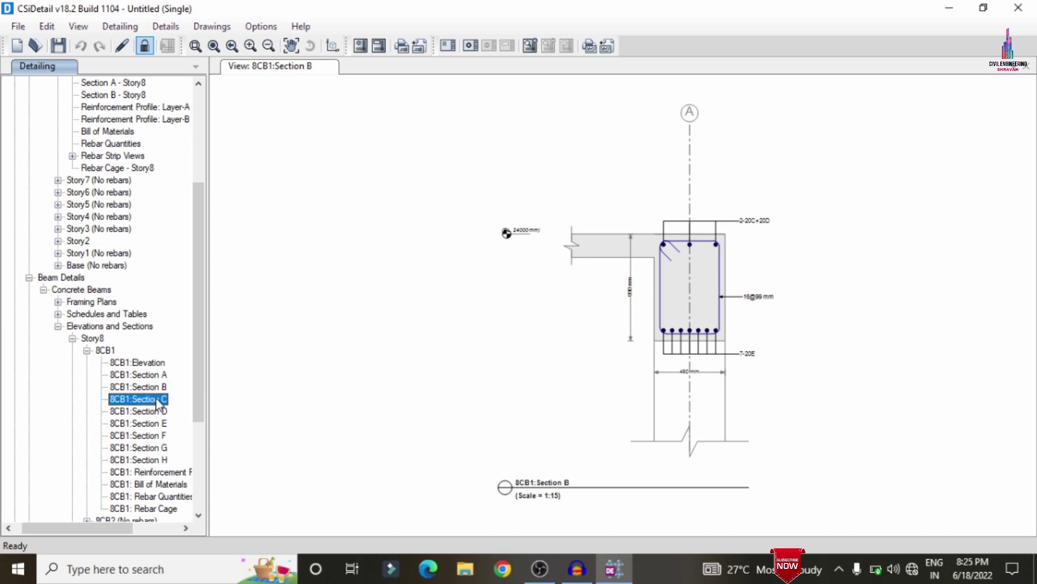
{"action": "left_click", "coordinate": [159, 411]}
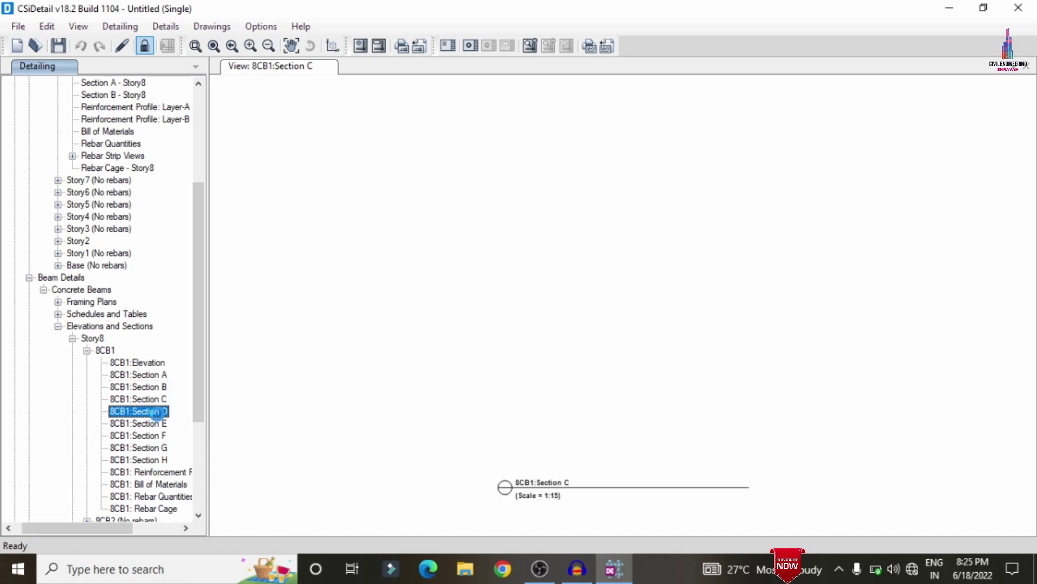
{"action": "left_click", "coordinate": [161, 425]}
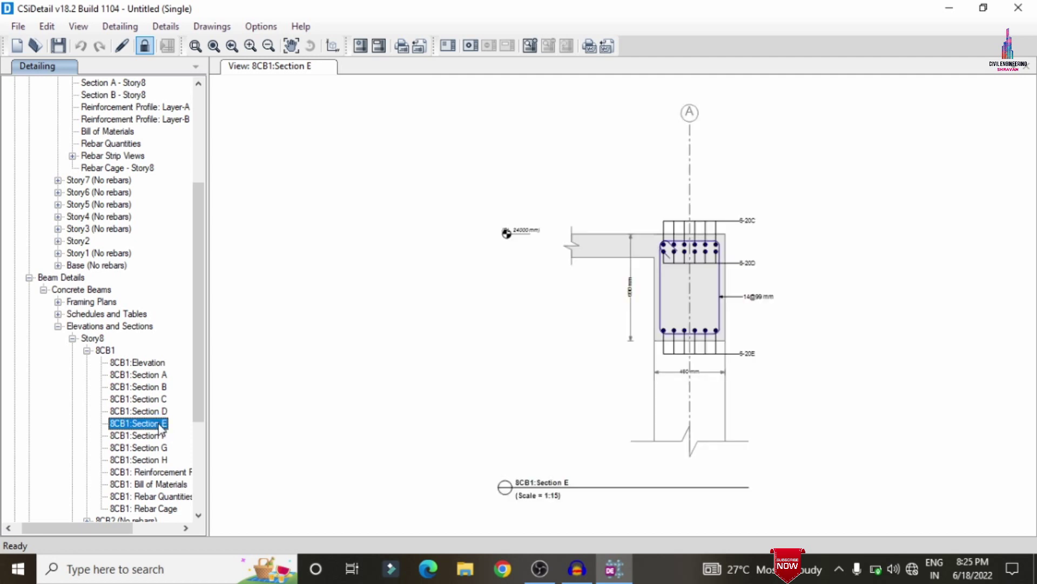
{"action": "left_click", "coordinate": [162, 435]}
{"action": "left_click", "coordinate": [161, 449]}
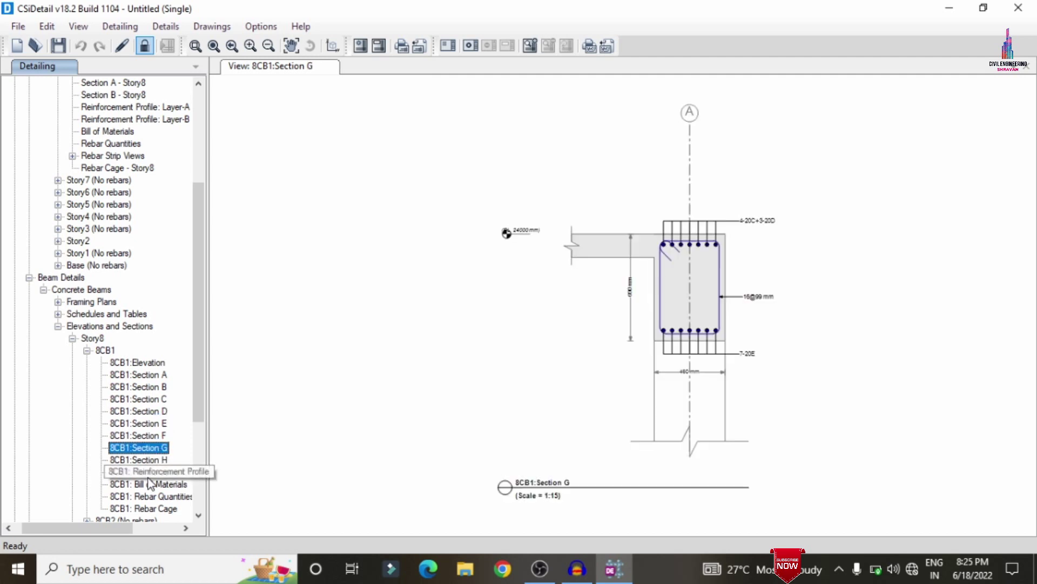
Step: Display and zoom into beam 8CB1's 3D rebar cage
{"action": "scroll", "coordinate": [143, 478], "scroll_direction": "down", "scroll_amount": 1}
{"action": "left_click", "coordinate": [143, 472]}
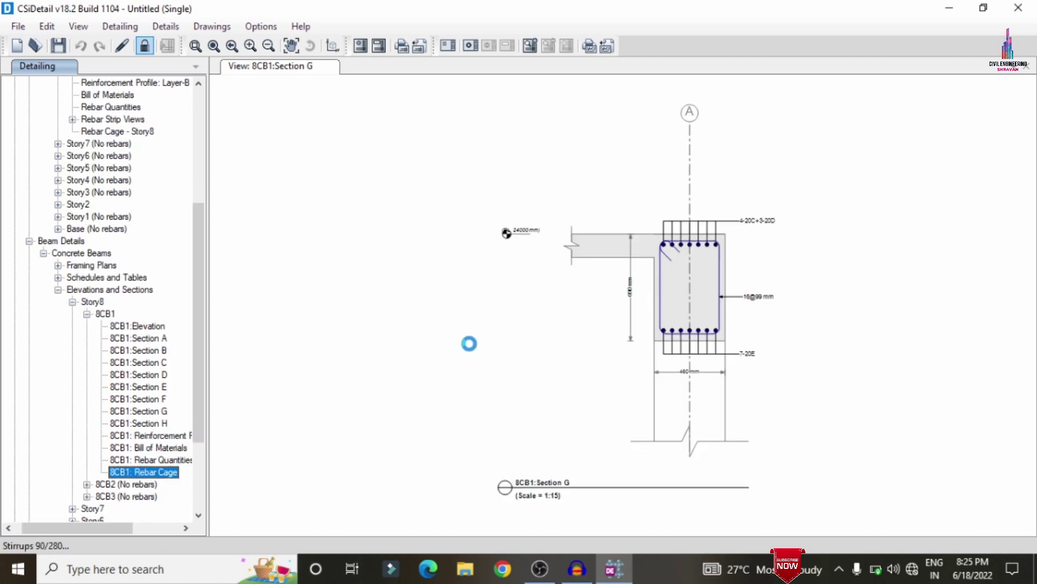
{"action": "scroll", "coordinate": [476, 381], "scroll_direction": "up", "scroll_amount": 8}
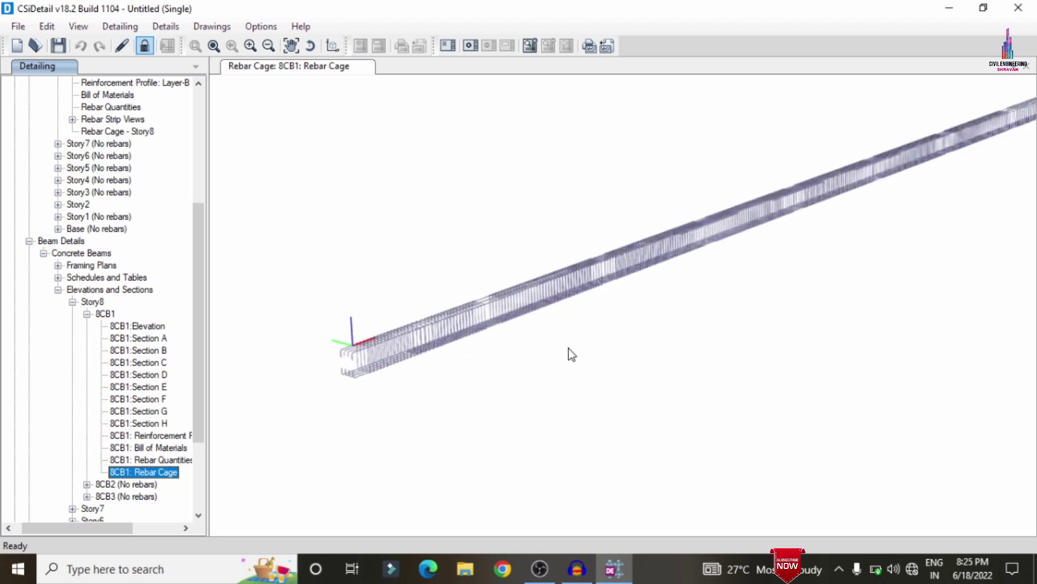
{"action": "scroll", "coordinate": [670, 202], "scroll_direction": "up", "scroll_amount": 2}
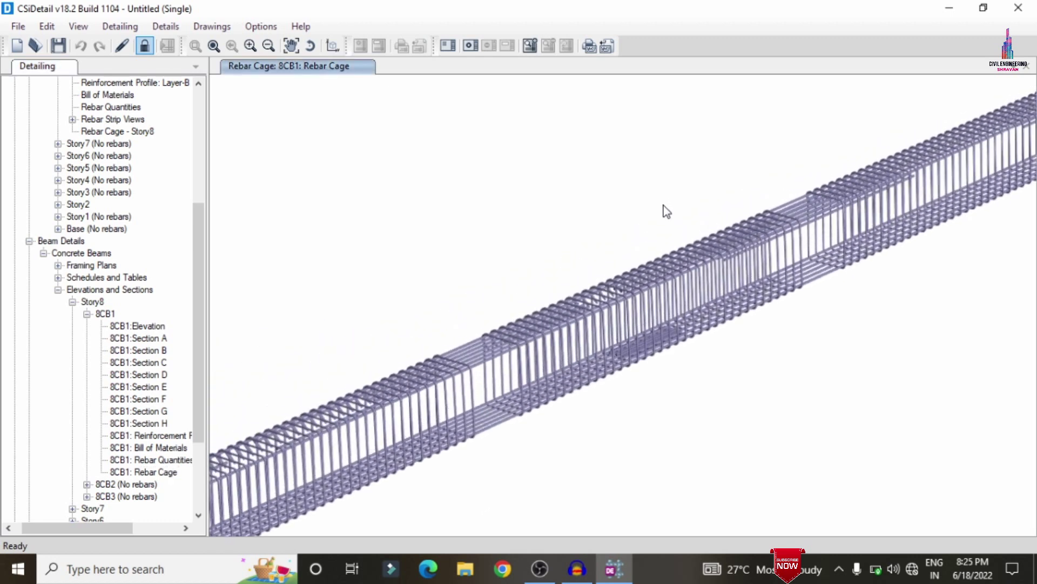
{"action": "scroll", "coordinate": [149, 300], "scroll_direction": "down", "scroll_amount": 4}
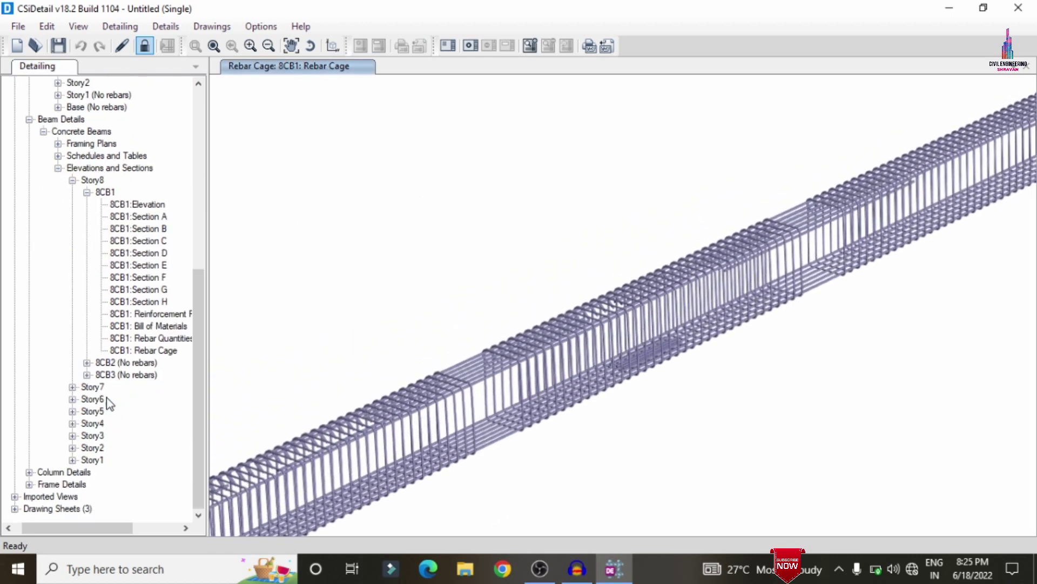
Step: Review column CC4's Section A, B and C drawings
{"action": "left_click", "coordinate": [29, 472]}
{"action": "left_click", "coordinate": [43, 484]}
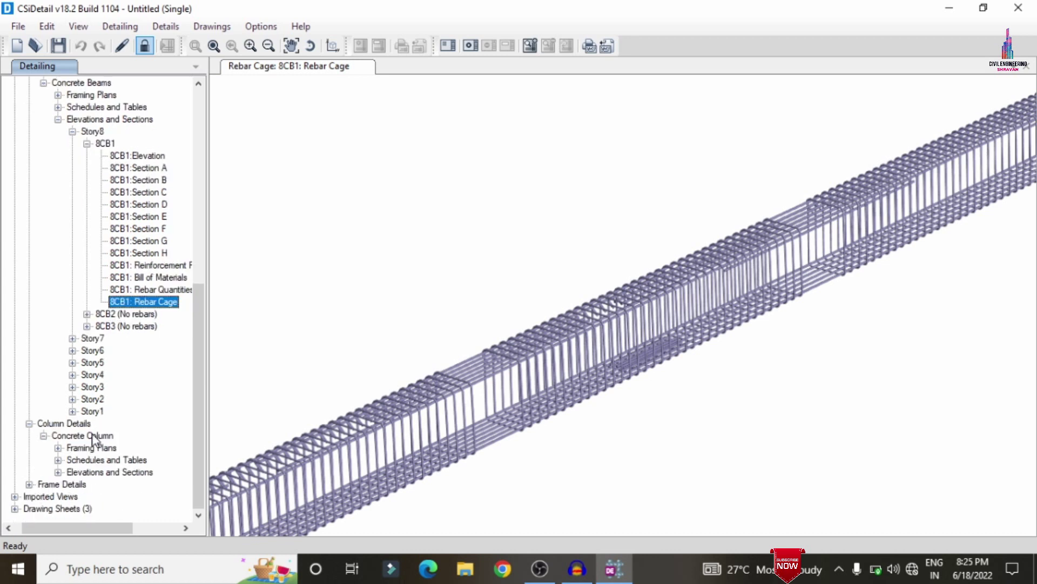
{"action": "left_click", "coordinate": [58, 472]}
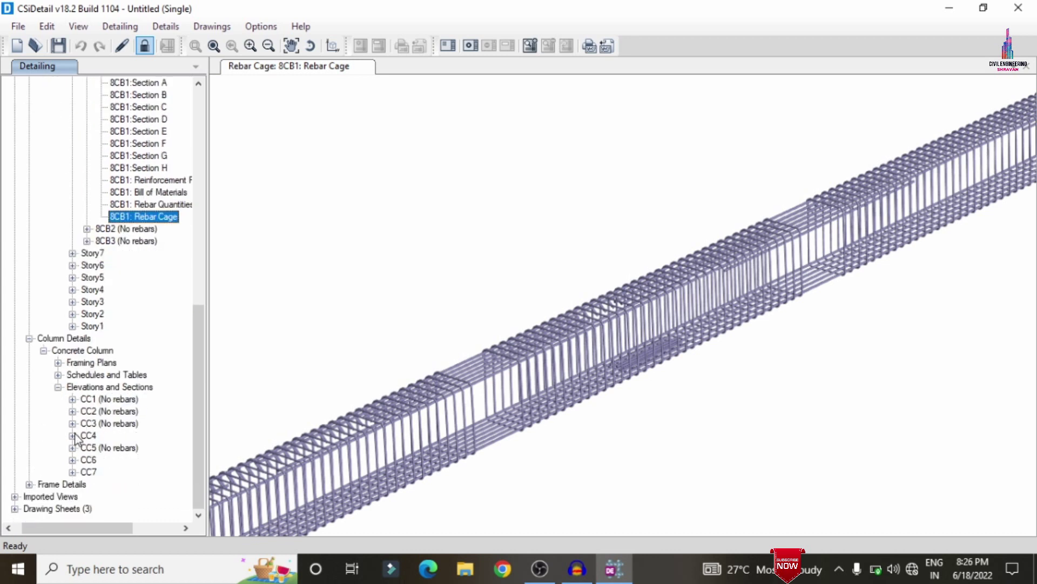
{"action": "left_click", "coordinate": [72, 436]}
{"action": "left_click", "coordinate": [119, 446]}
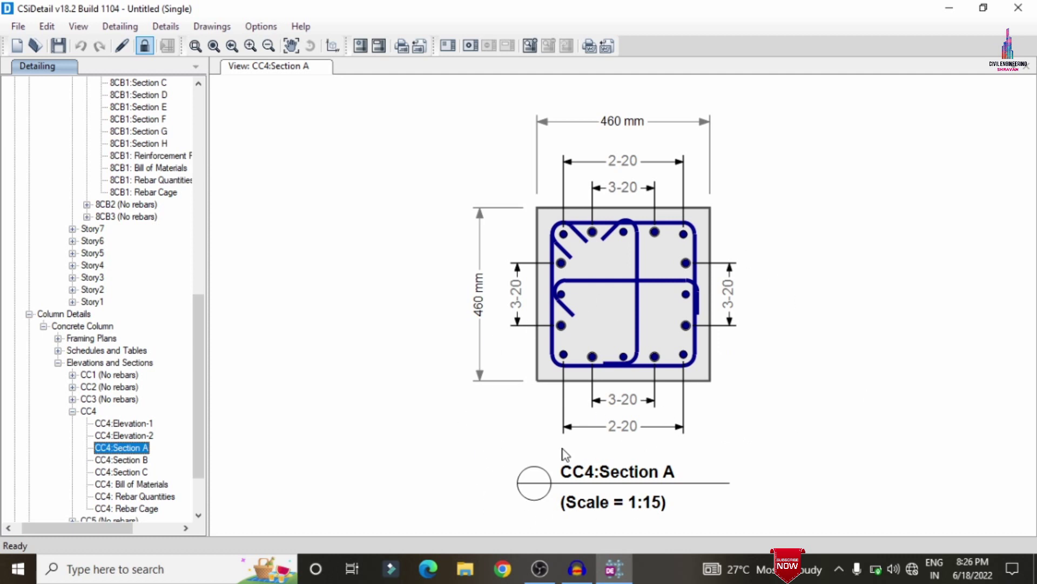
{"action": "left_click", "coordinate": [130, 460]}
{"action": "left_click", "coordinate": [140, 473]}
Step: Review column CC6's Section A and C drawings
{"action": "scroll", "coordinate": [87, 451], "scroll_direction": "down", "scroll_amount": 2}
{"action": "left_click", "coordinate": [74, 460]}
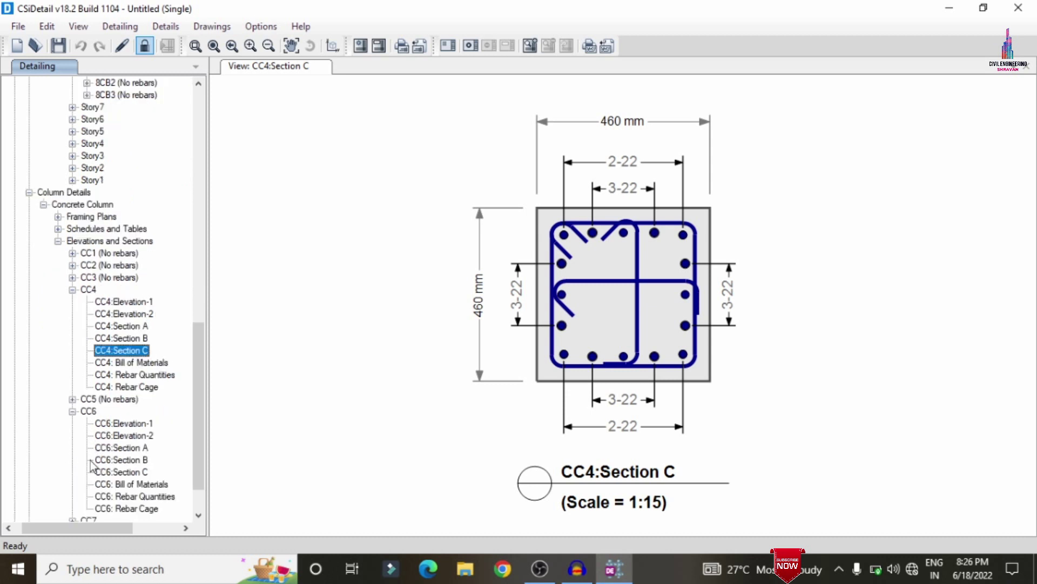
{"action": "left_click", "coordinate": [129, 448]}
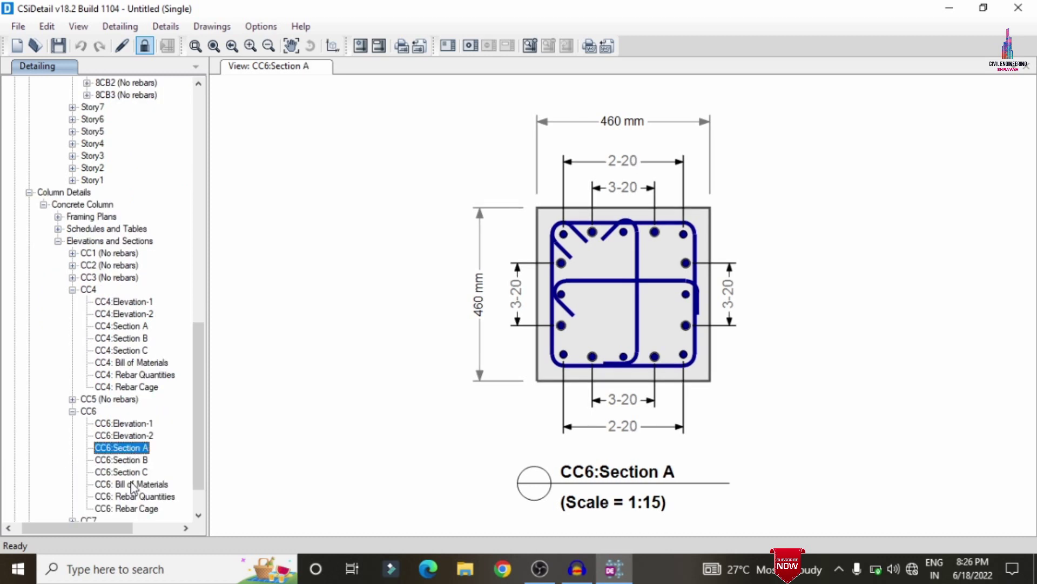
{"action": "left_click", "coordinate": [131, 473]}
{"action": "left_click", "coordinate": [143, 450]}
Step: Review column CC7's Sections A, C, D and E, ending on the 460 mm Section E
{"action": "scroll", "coordinate": [90, 463], "scroll_direction": "down", "scroll_amount": 2}
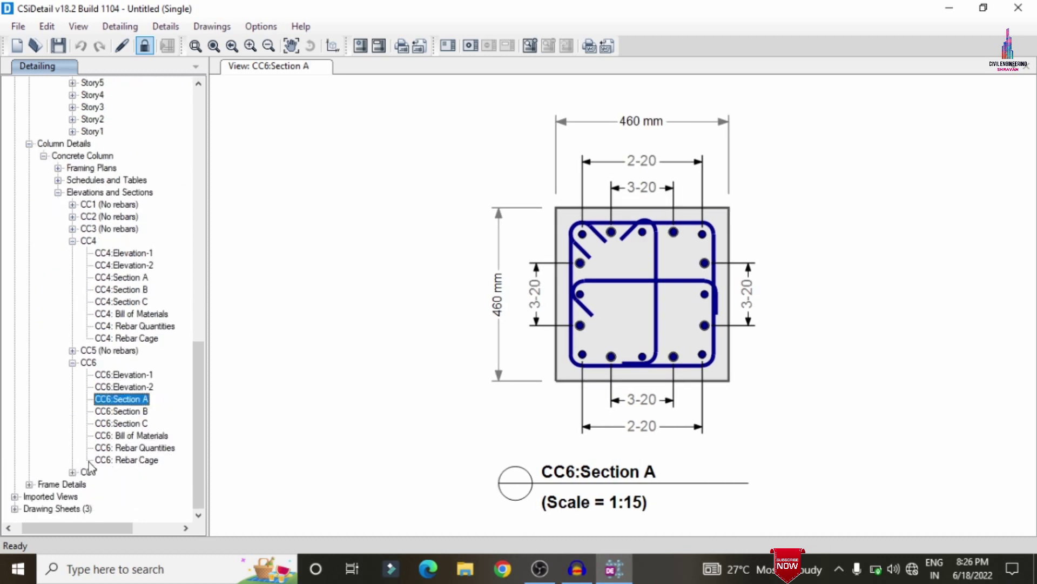
{"action": "left_click", "coordinate": [72, 472]}
{"action": "left_click", "coordinate": [139, 425]}
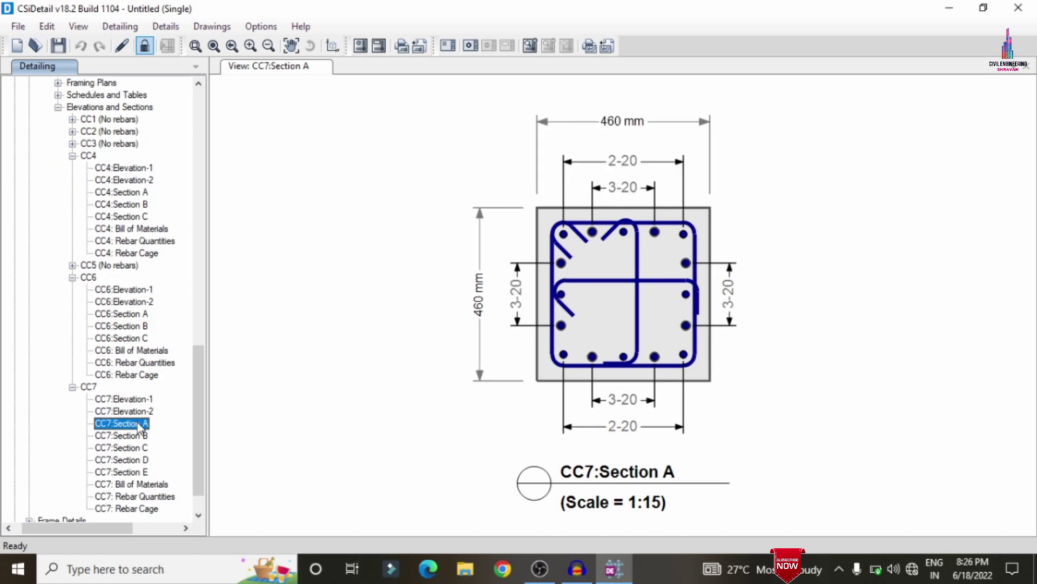
{"action": "left_click", "coordinate": [138, 449]}
{"action": "left_click", "coordinate": [138, 462]}
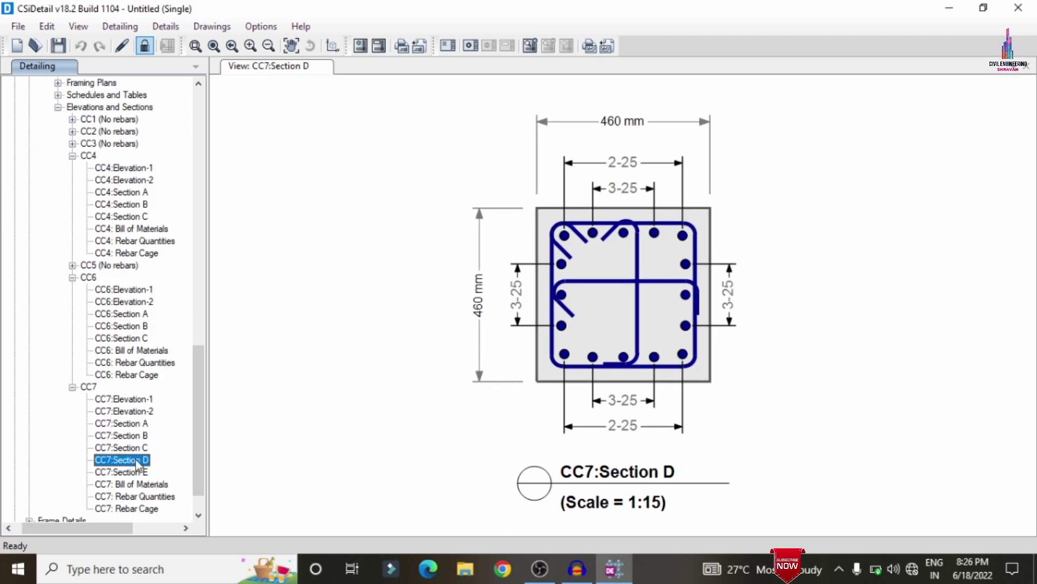
{"action": "left_click", "coordinate": [142, 474]}
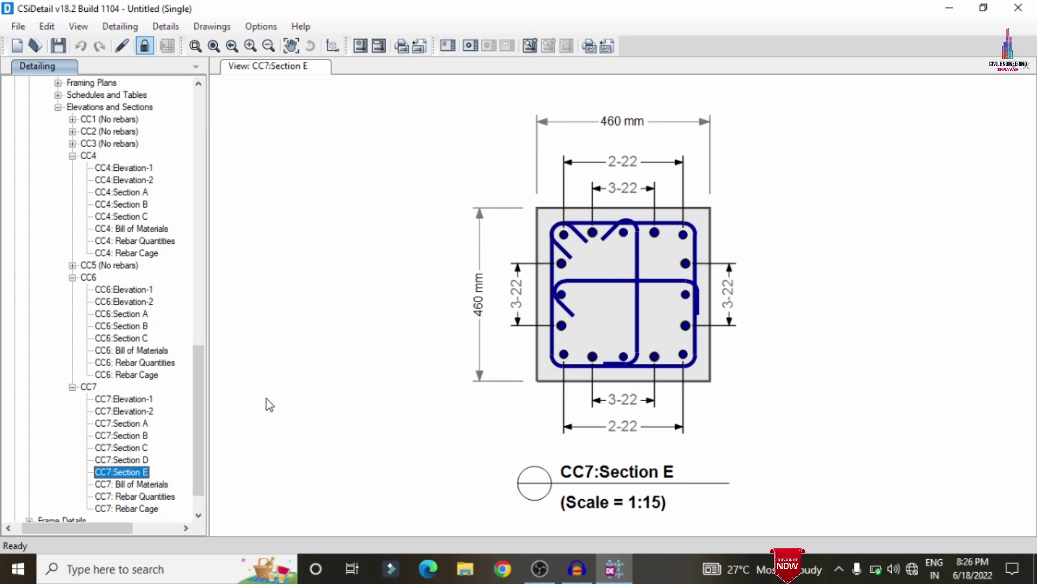